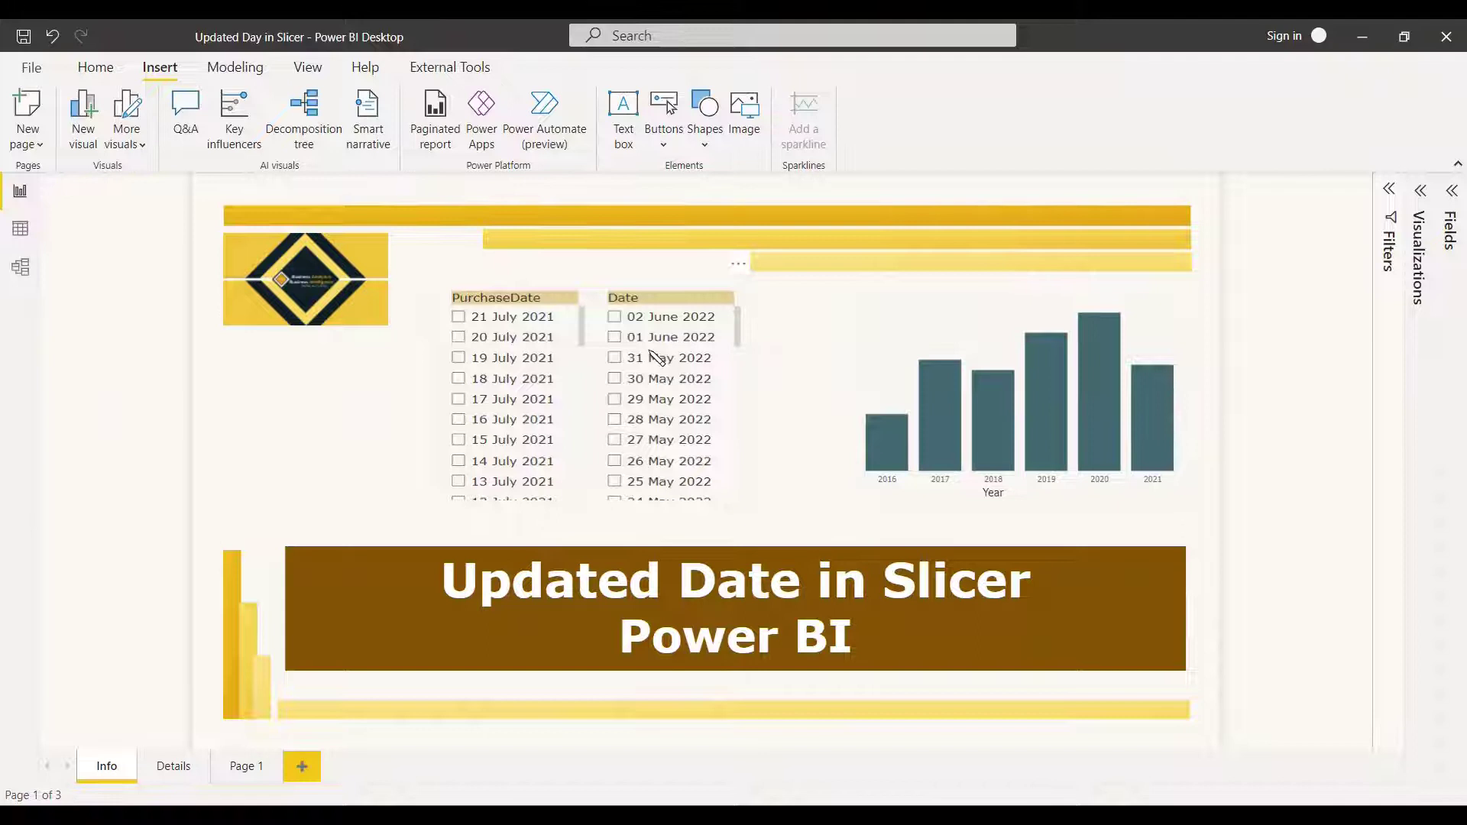
# Review the Details page about the calendar function and expand the fields of the Purchase table.
pyautogui.click(173, 765)
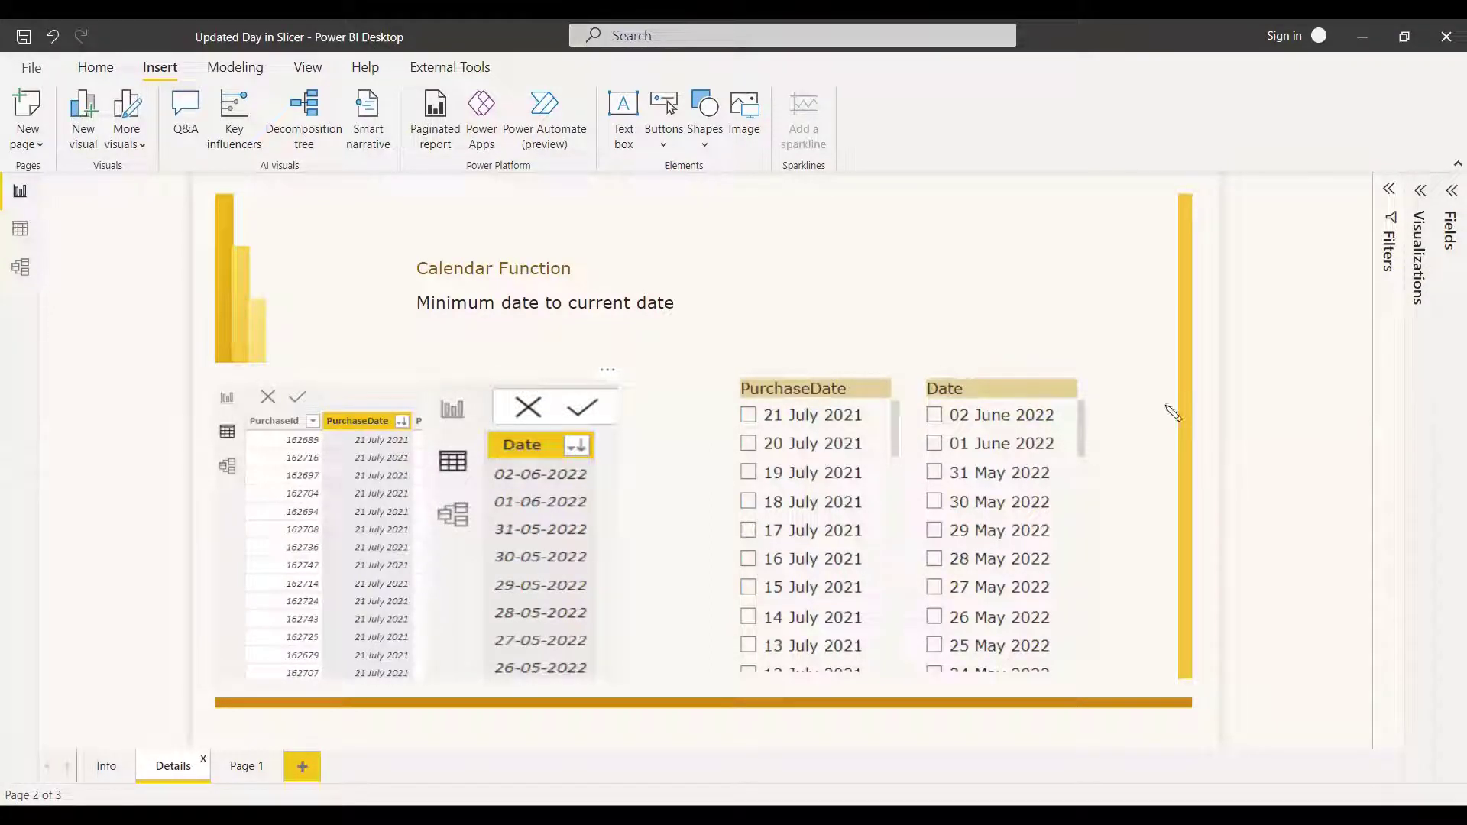
pyautogui.click(1450, 210)
pyautogui.click(1309, 333)
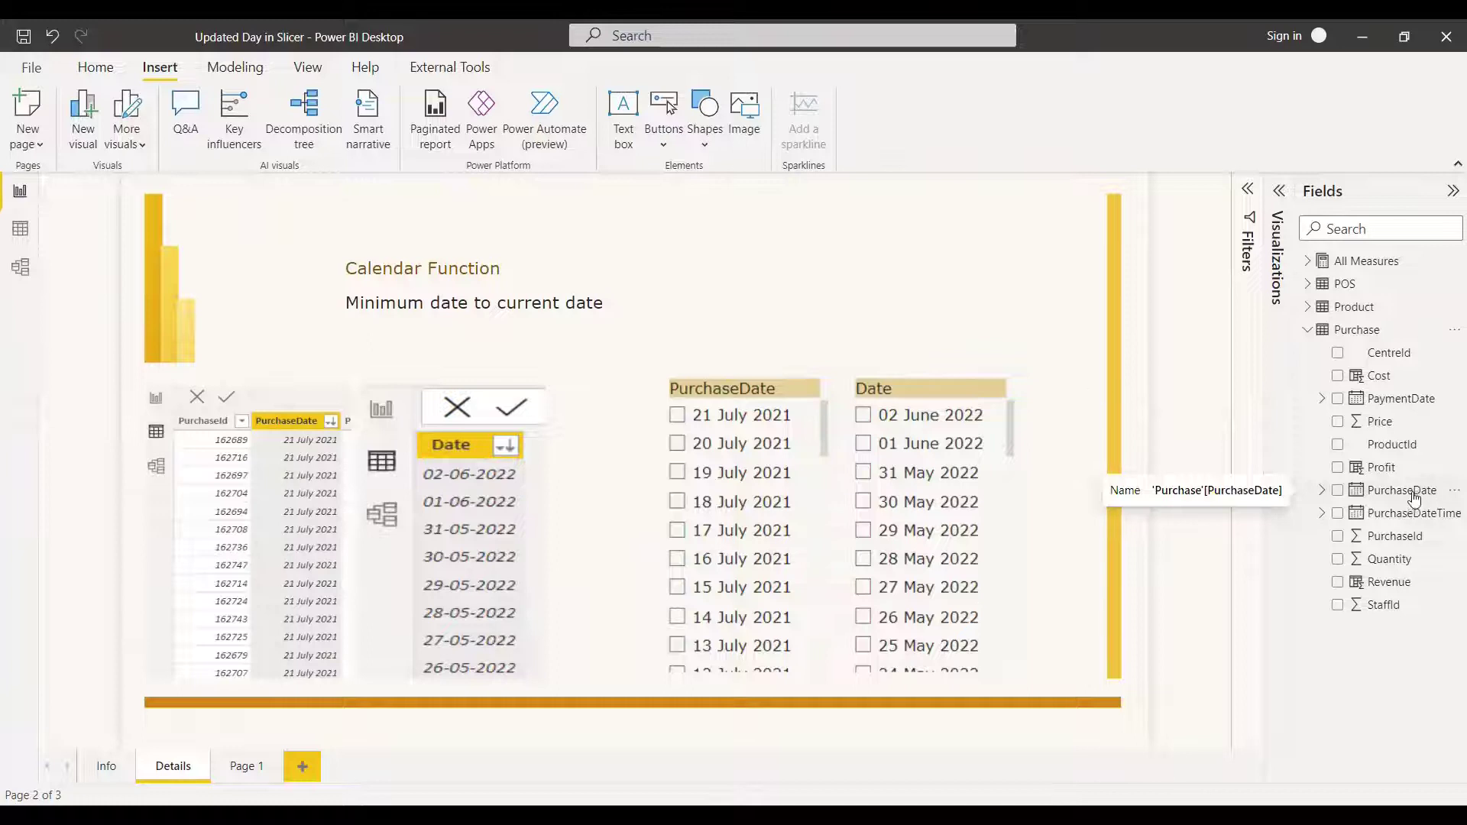
# Add a list slicer for the Purchase table's PurchaseDate field to Page 1.
pyautogui.click(246, 766)
pyautogui.click(1279, 191)
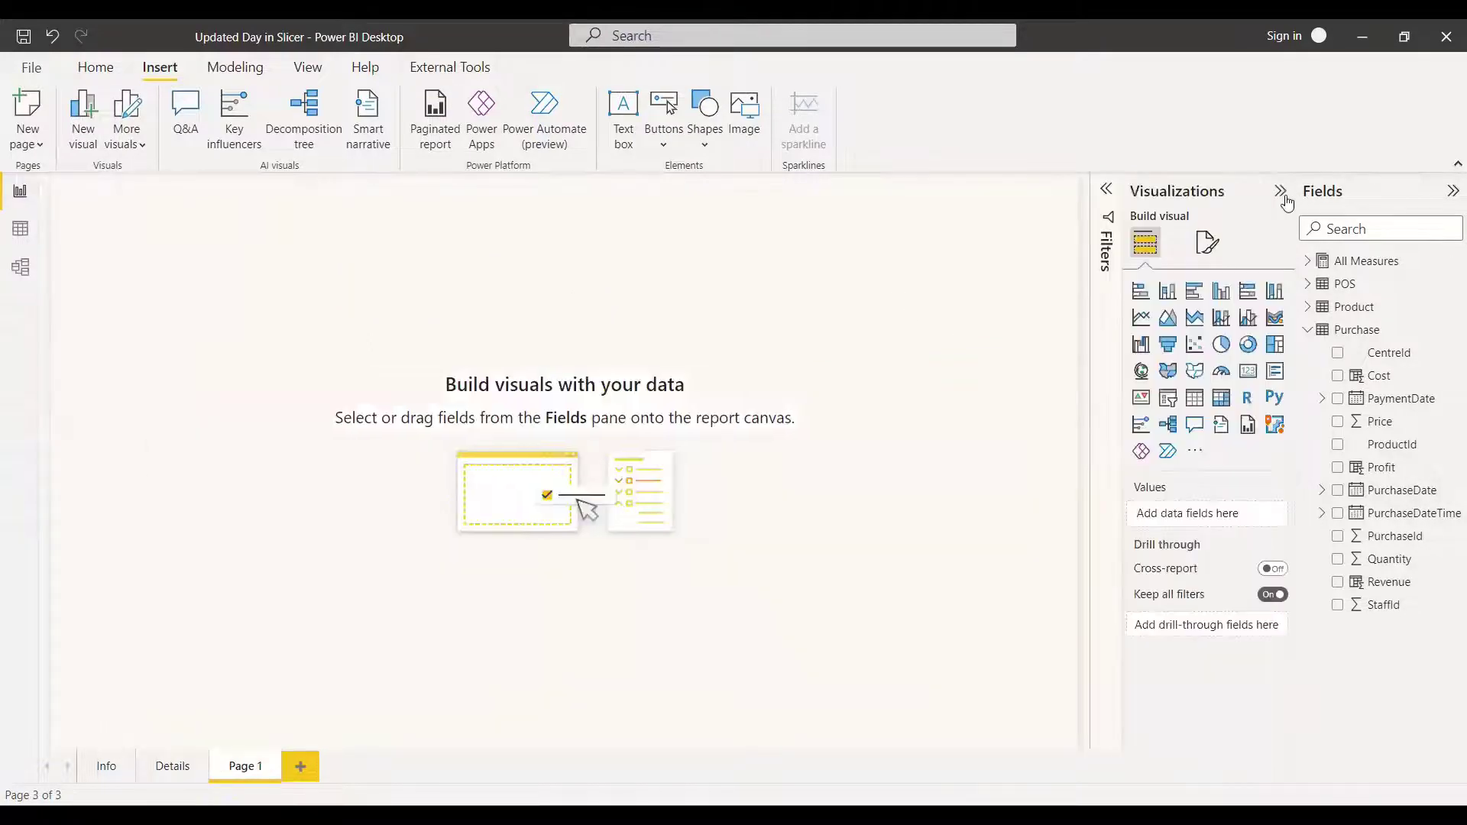
pyautogui.click(1166, 399)
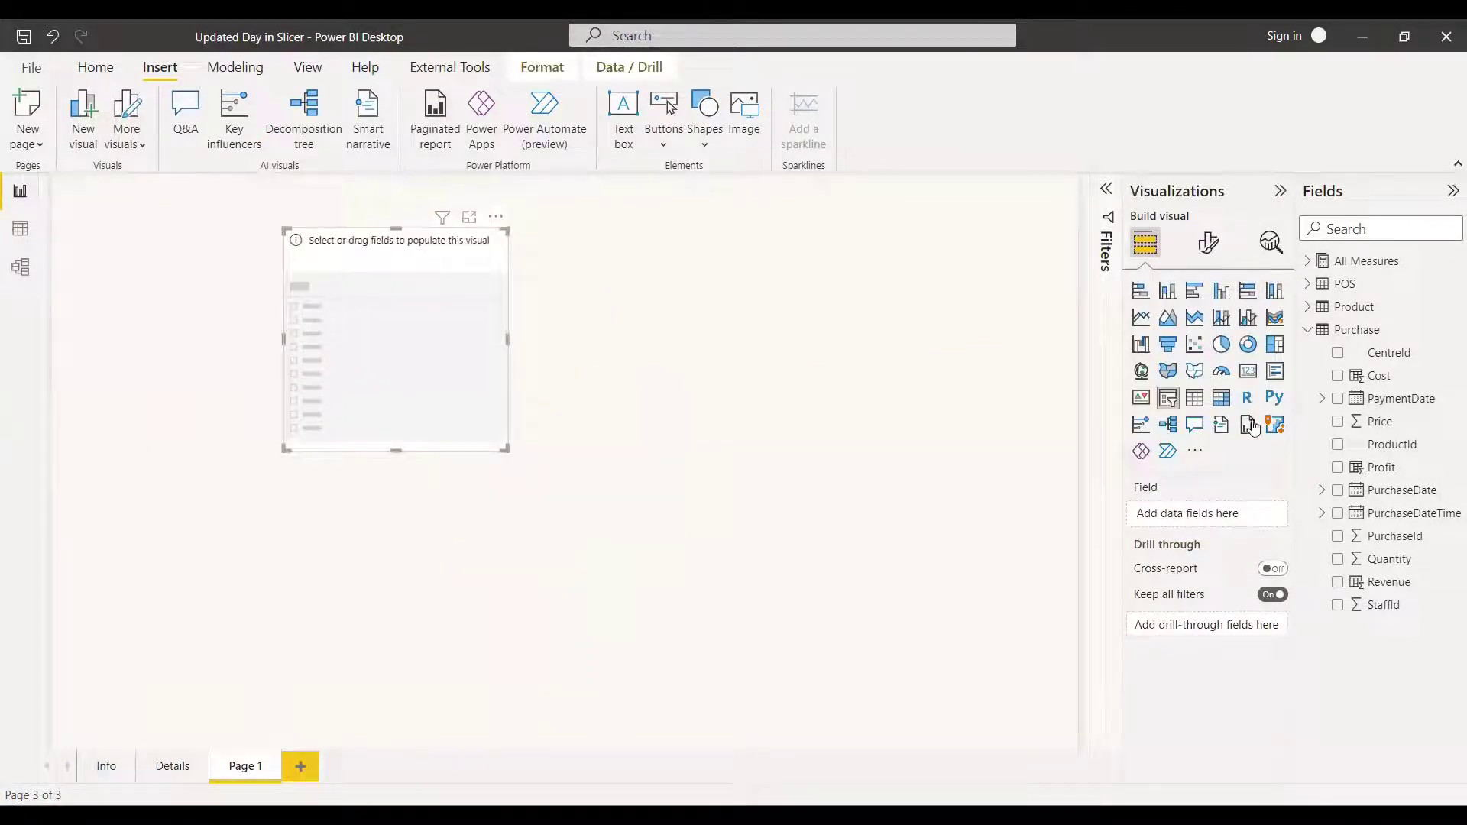
pyautogui.click(1353, 490)
pyautogui.click(491, 255)
pyautogui.click(524, 337)
pyautogui.click(1337, 490)
pyautogui.click(1337, 489)
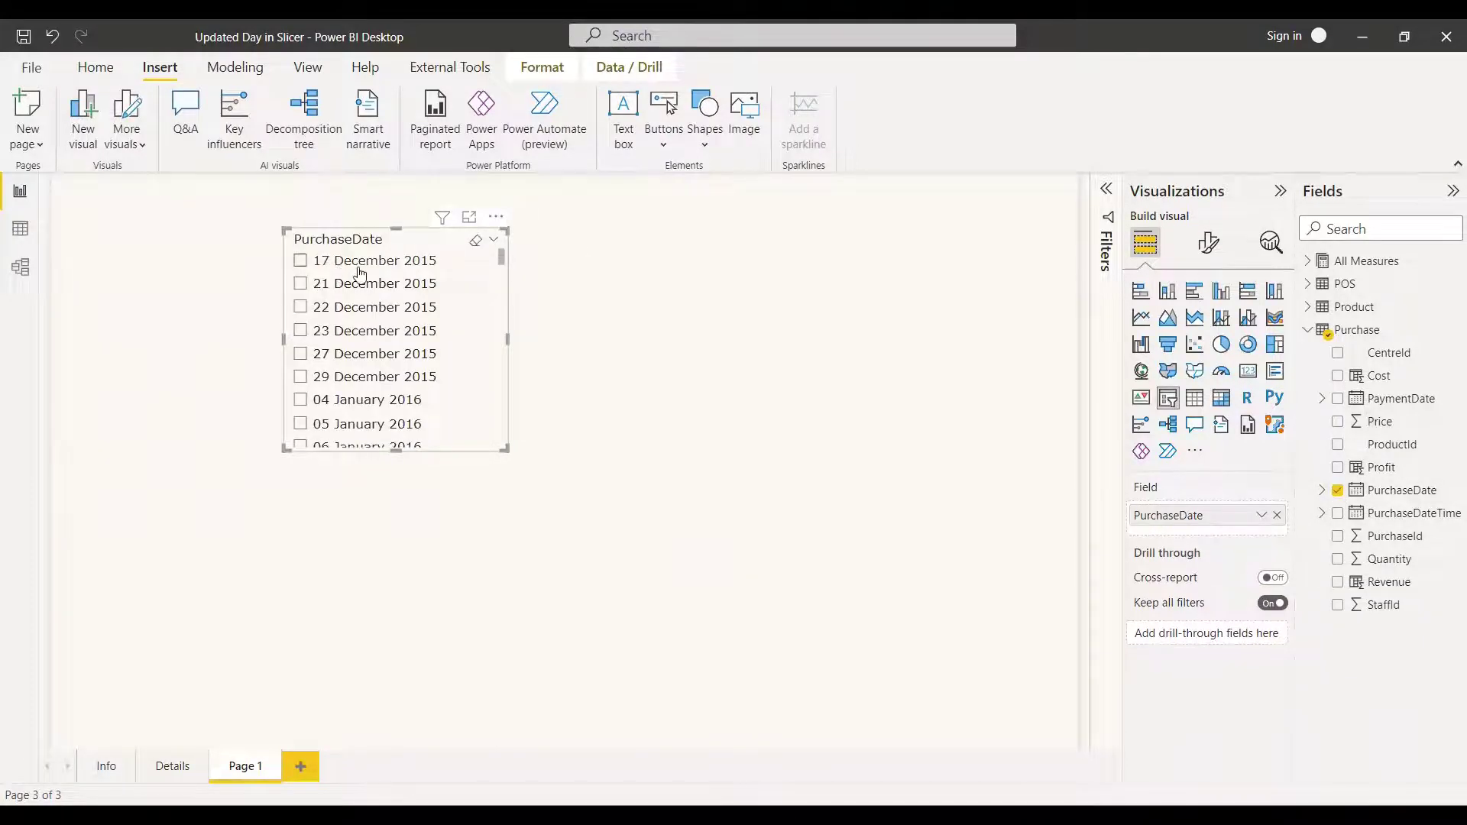
# Sort the PurchaseDate slicer in descending order and add a second, ascending PurchaseDate slicer beside it.
pyautogui.click(496, 216)
pyautogui.moveTo(554, 336)
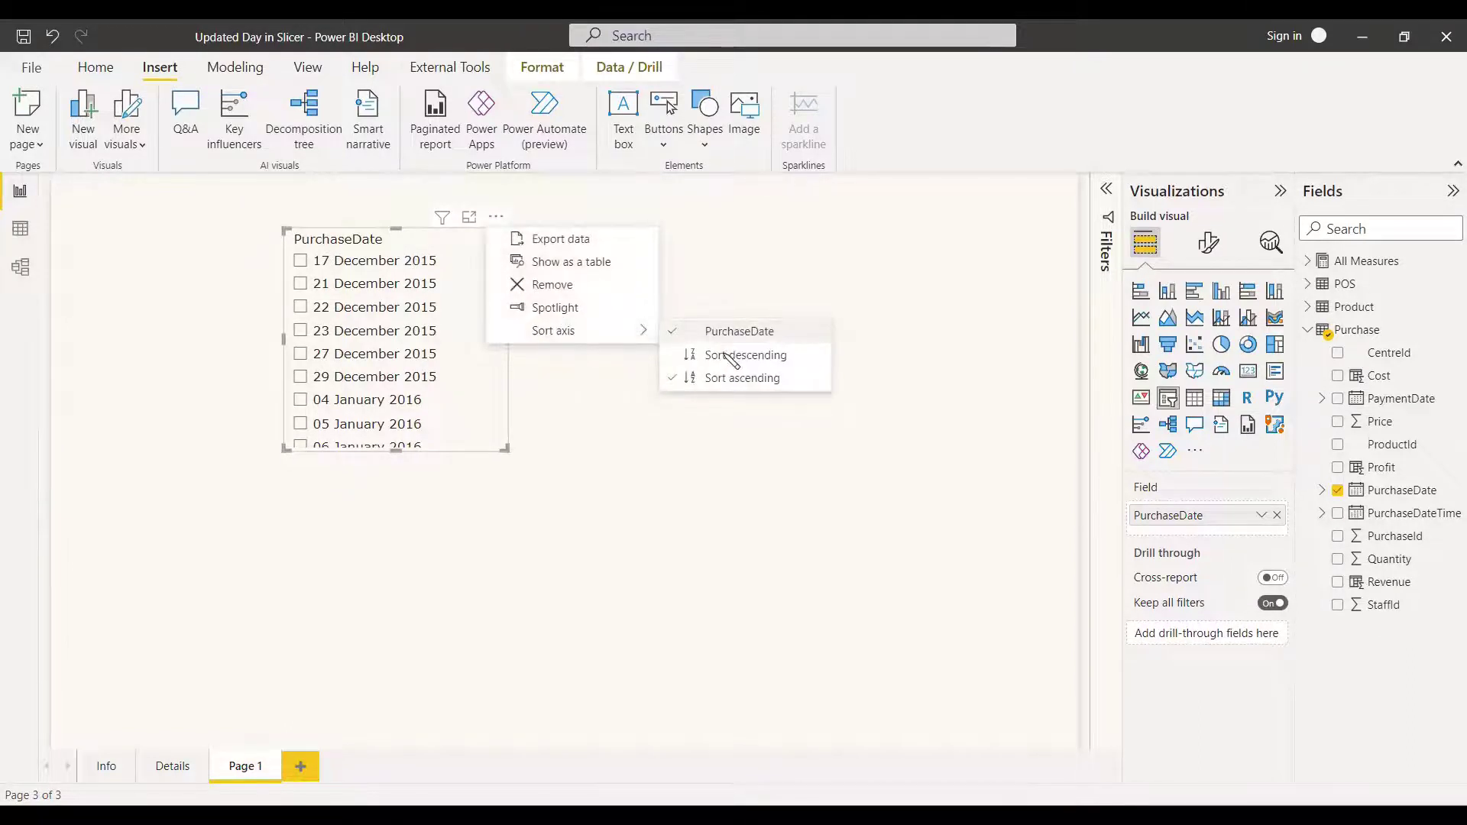
pyautogui.click(730, 355)
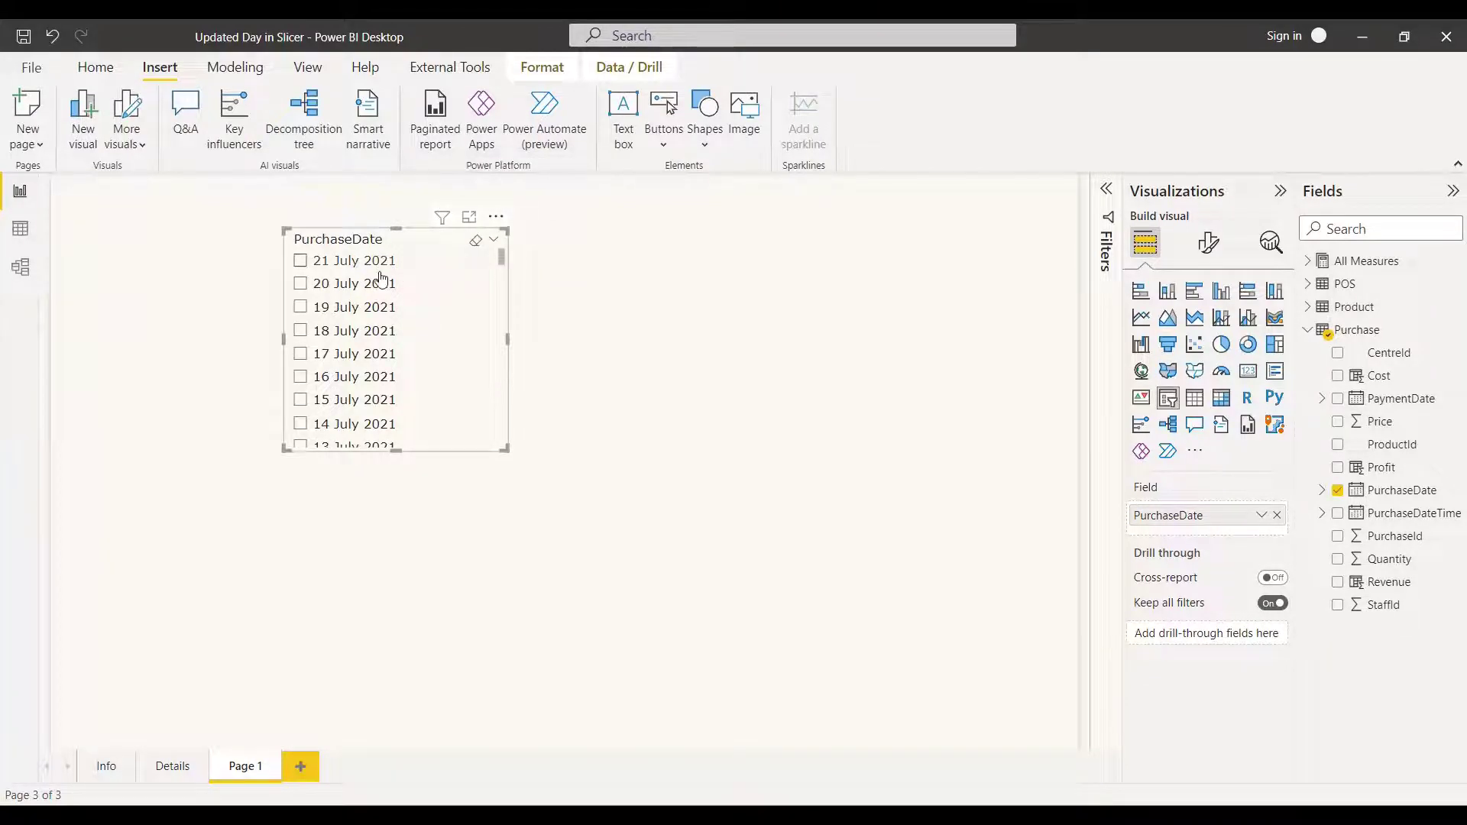
pyautogui.hotkey('ctrl', 'z')
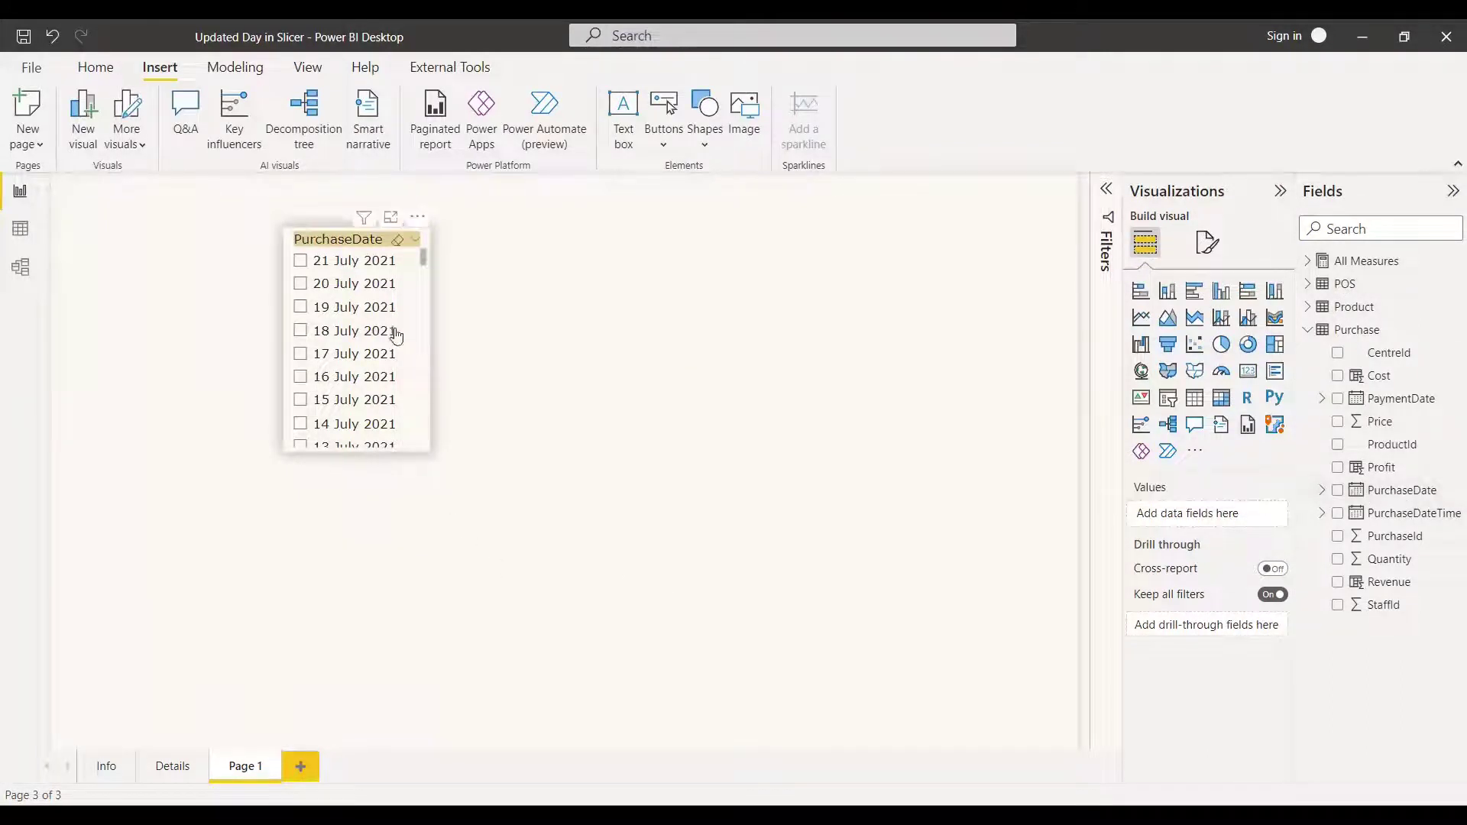
pyautogui.moveTo(1404, 493); pyautogui.dragTo(161, 280)
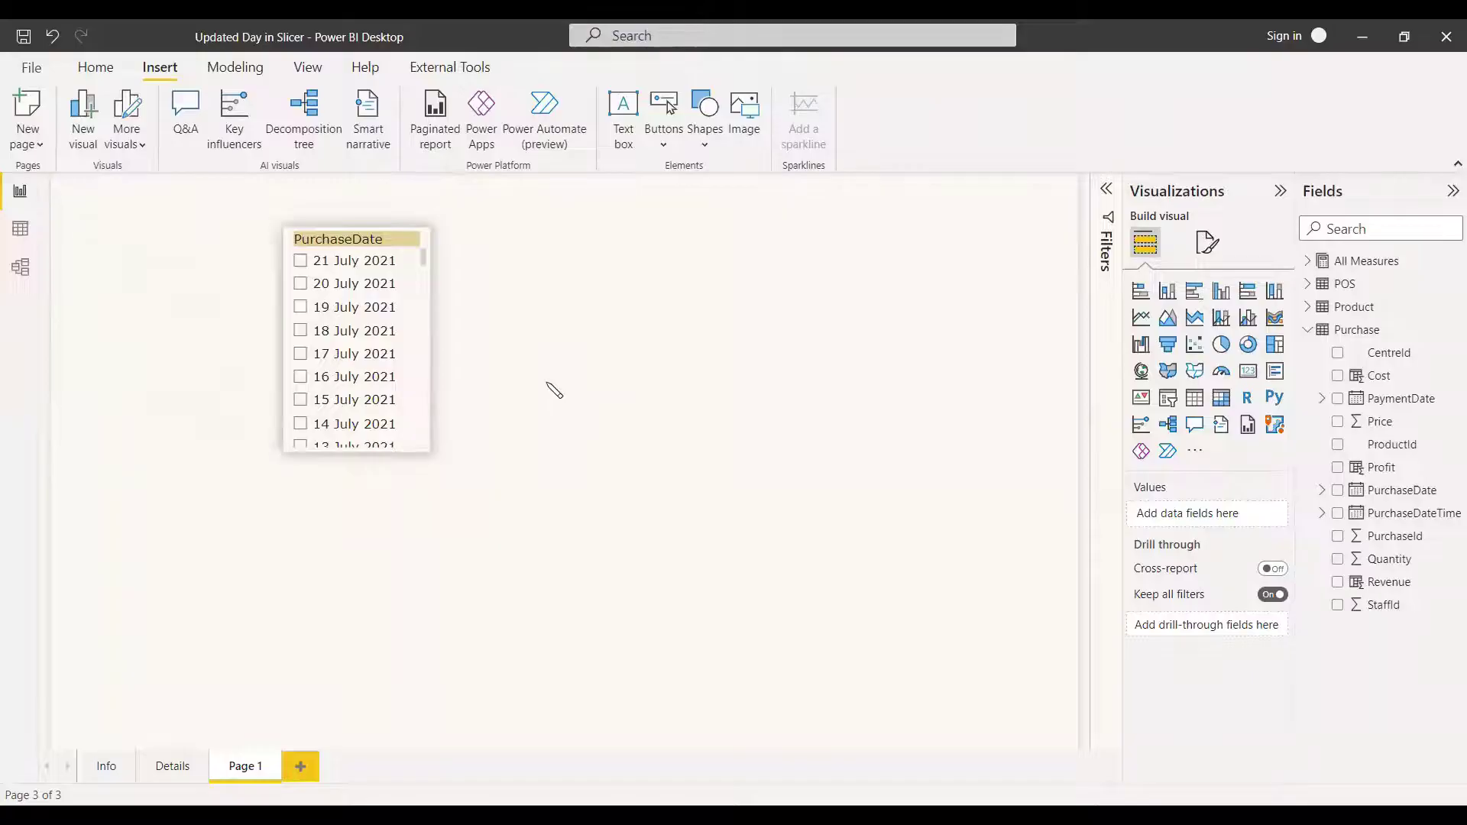
# Begin a calculated table Calendar1 with the CALENDAR function, using MIN(Purchase[PurchaseDate]) as the start date.
pyautogui.click(21, 231)
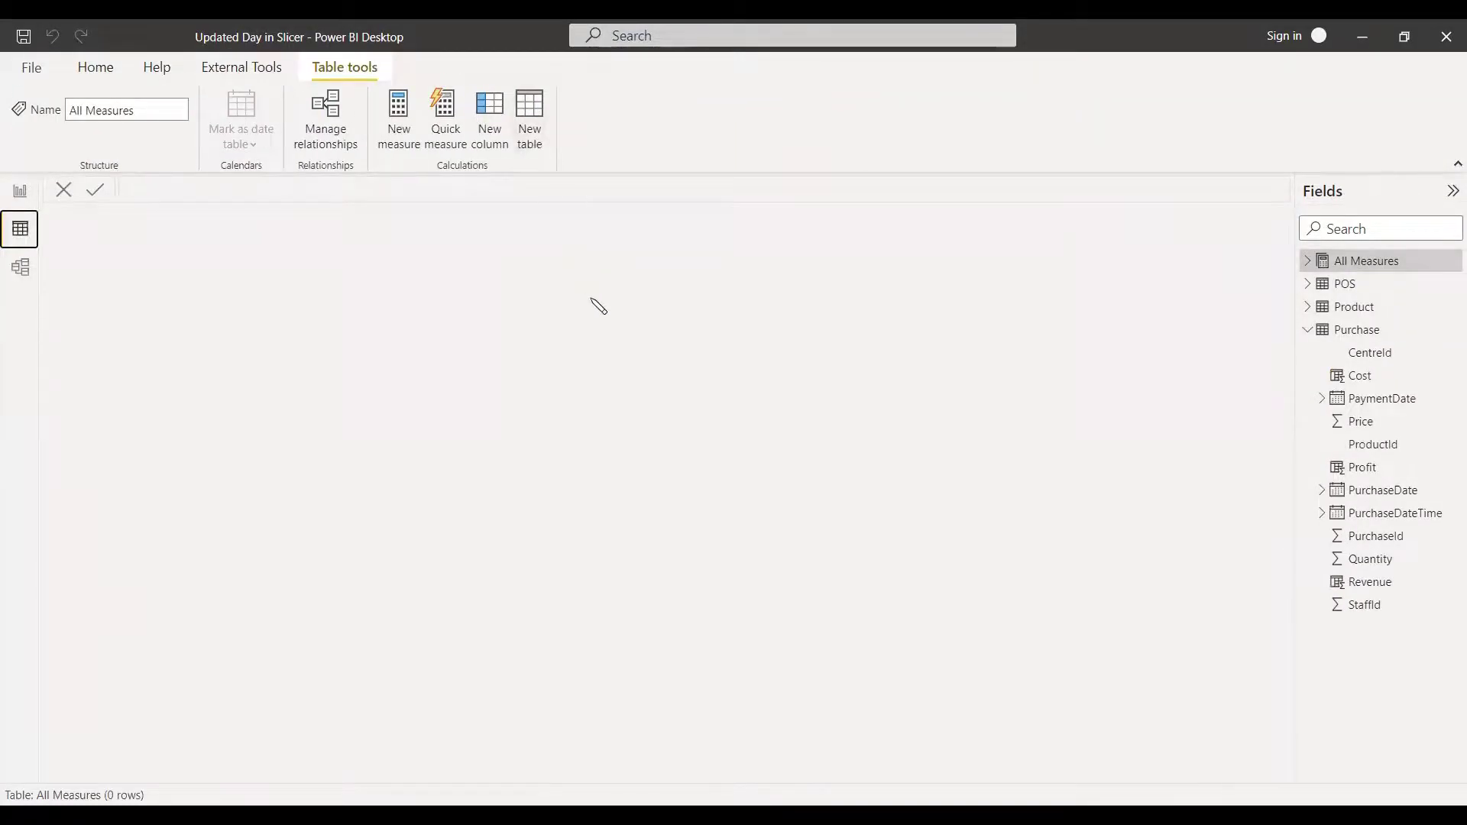
pyautogui.click(530, 115)
pyautogui.write('calendar1 = Calend')
pyautogui.press('Tab')
pyautogui.write('min')
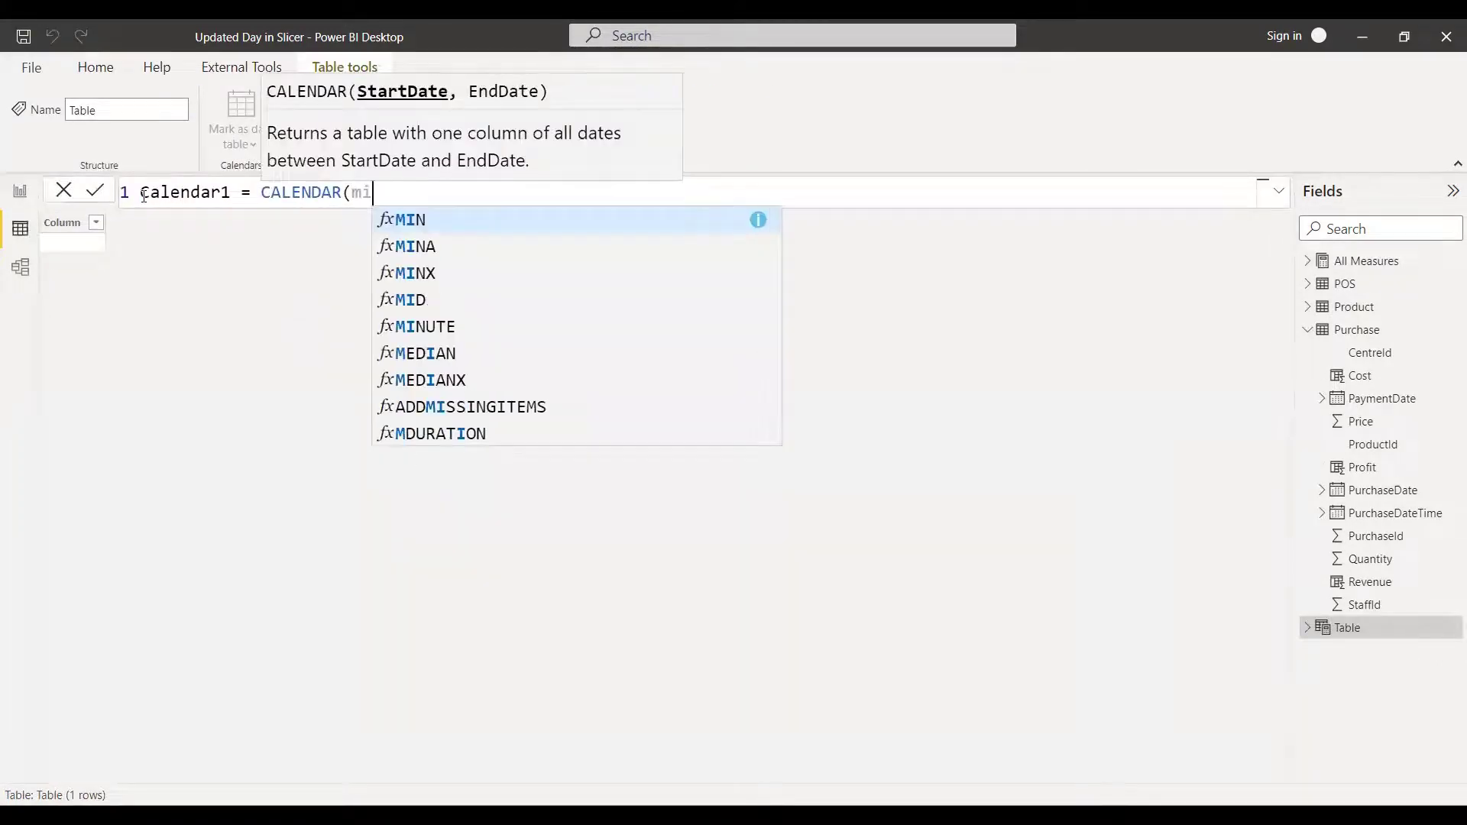
pyautogui.press('Tab')
pyautogui.write('purcha')
pyautogui.press('Down')
pyautogui.press('Down')
pyautogui.press('Down')
pyautogui.press('Down')
pyautogui.press('Down')
pyautogui.press('Down')
pyautogui.press('Down')
pyautogui.press('Down')
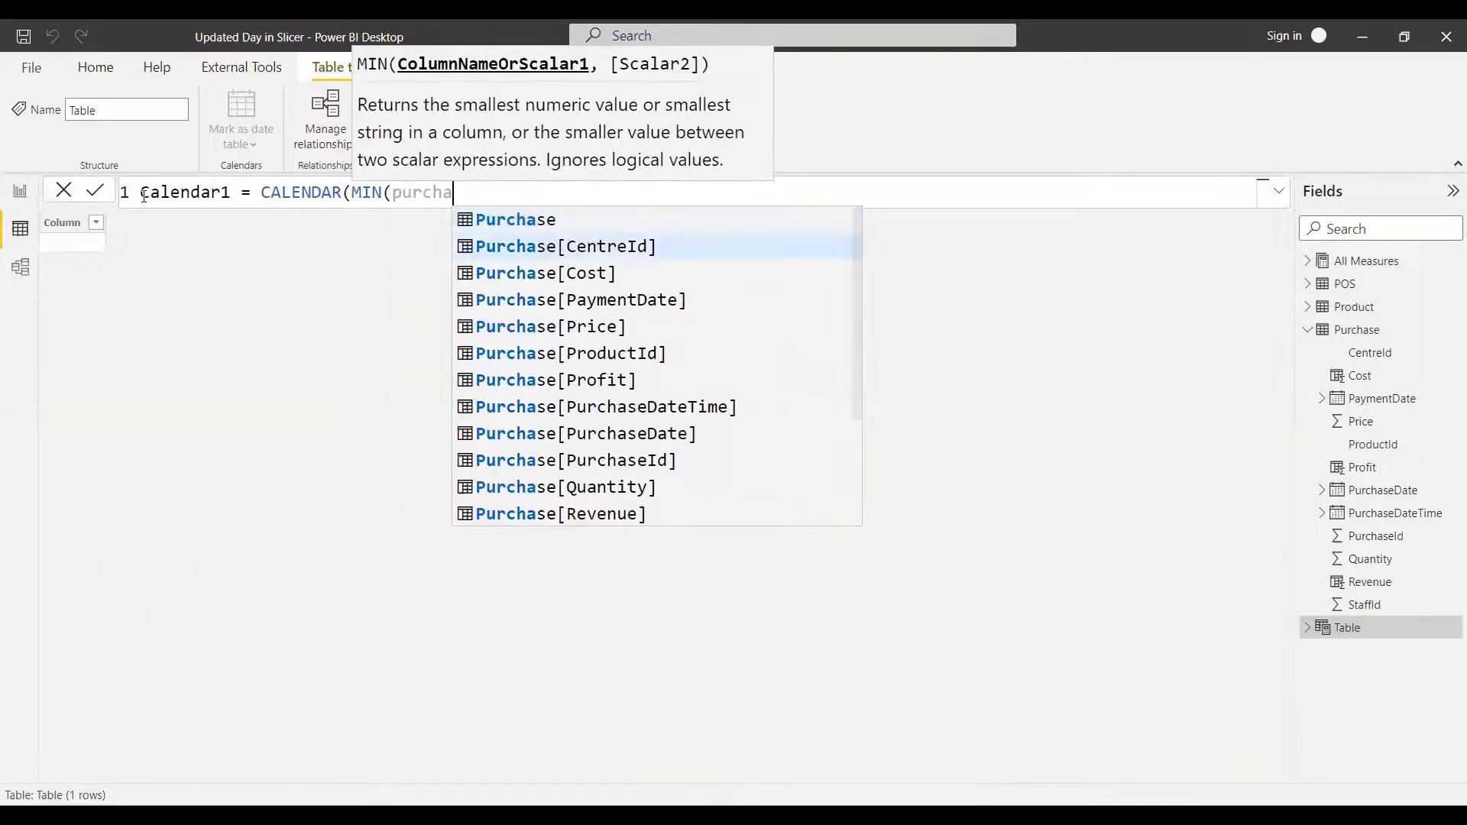
pyautogui.press('Tab')
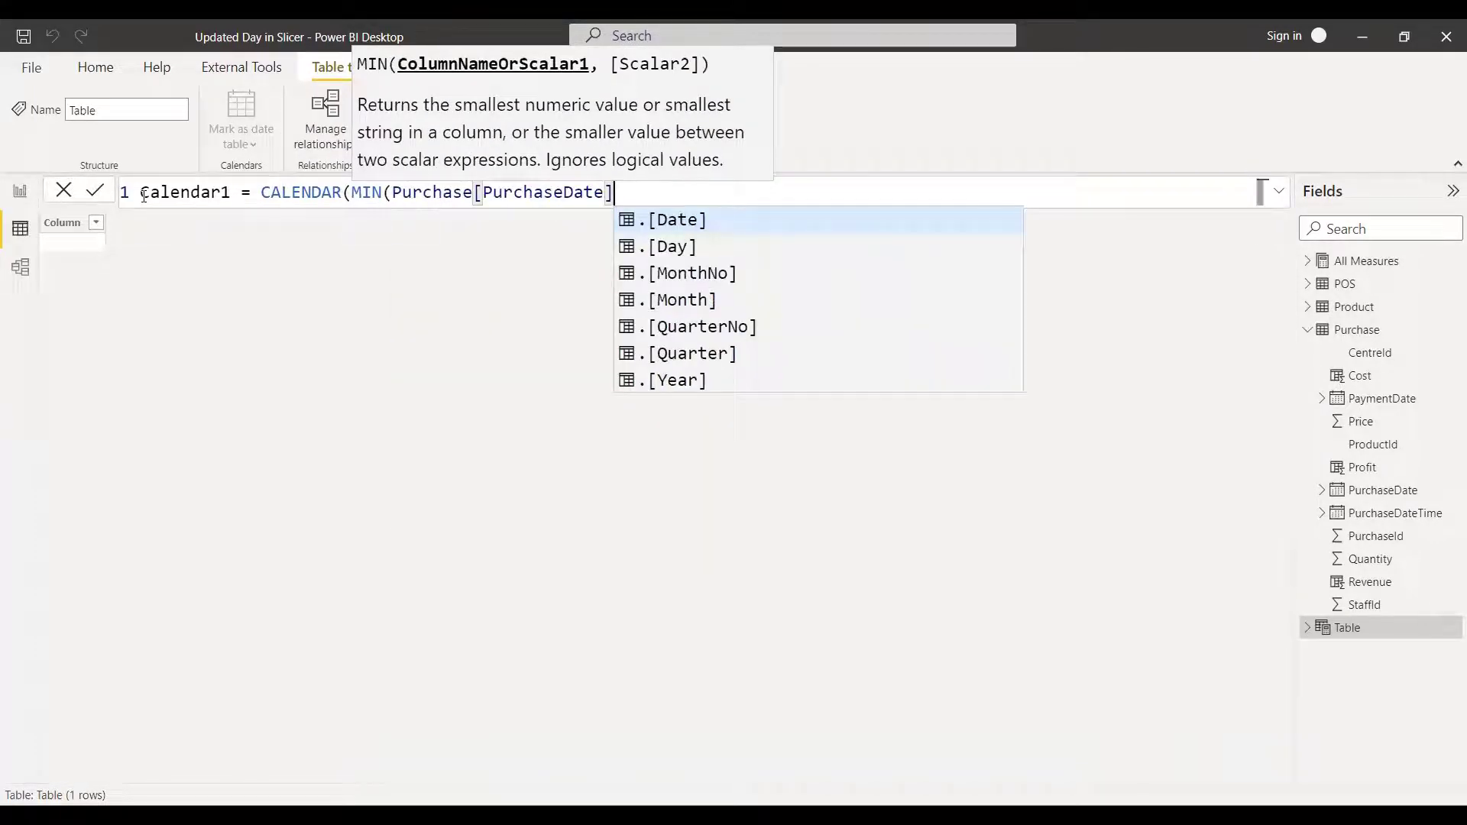
pyautogui.write('),')
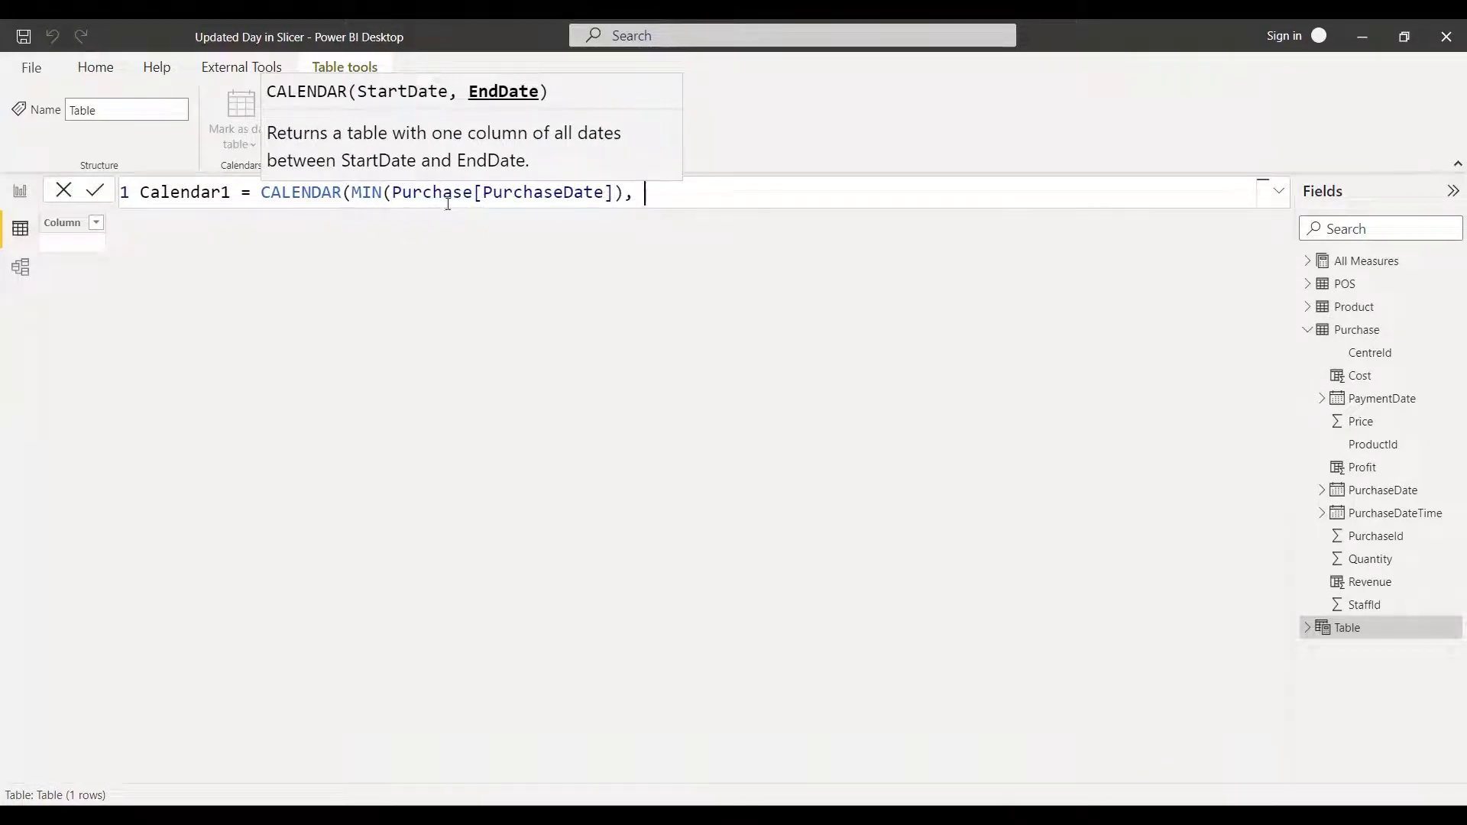
# Use TODAY() as the end date in the Calendar1 formula and create the table.
pyautogui.write('to')
pyautogui.press('Tab')
pyautogui.write('))')
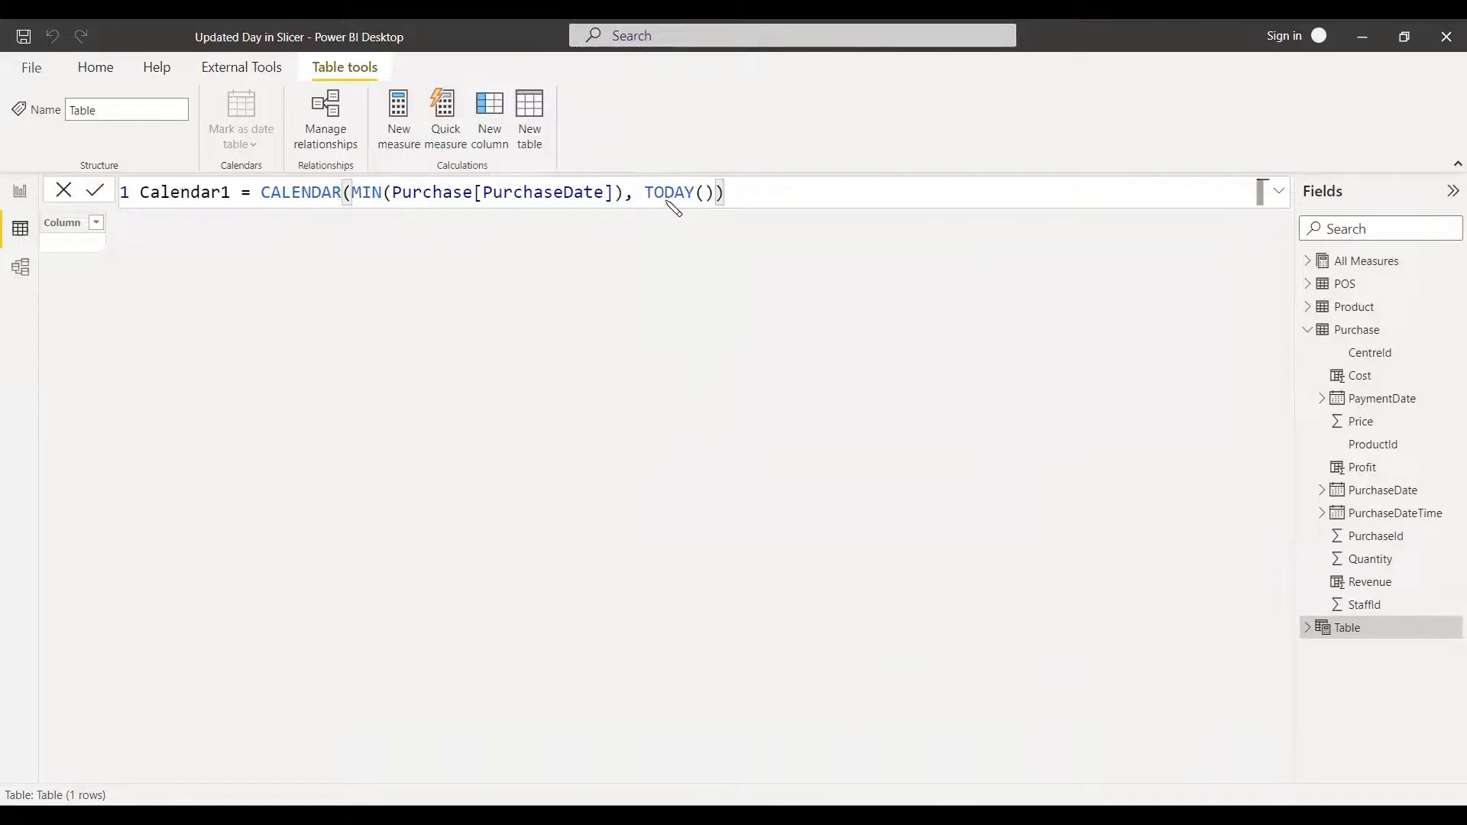
pyautogui.press('Return')
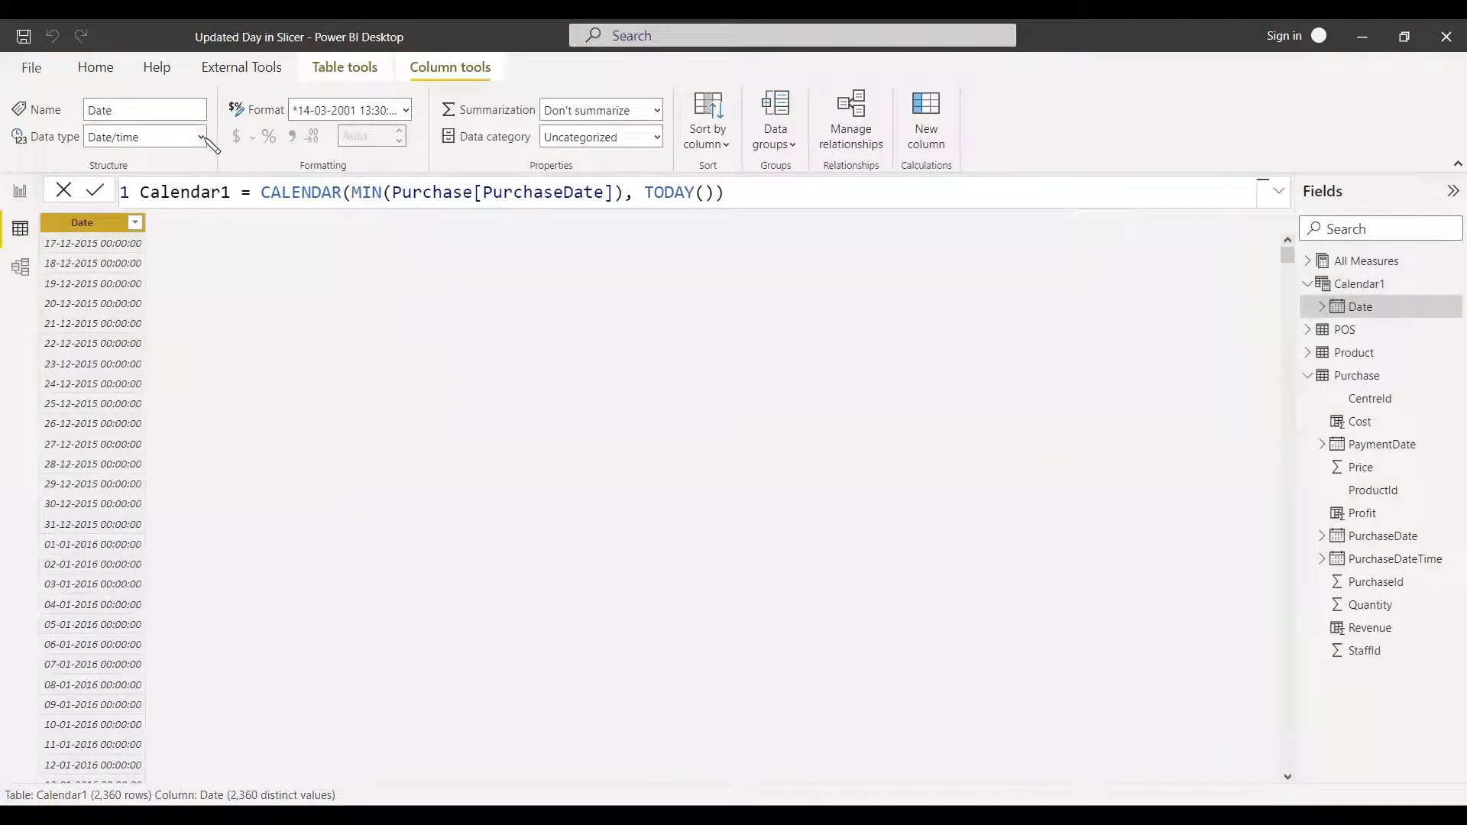
# Set the data type of Calendar1's Date column to Date and sort the column in descending order.
pyautogui.click(195, 137)
pyautogui.click(115, 272)
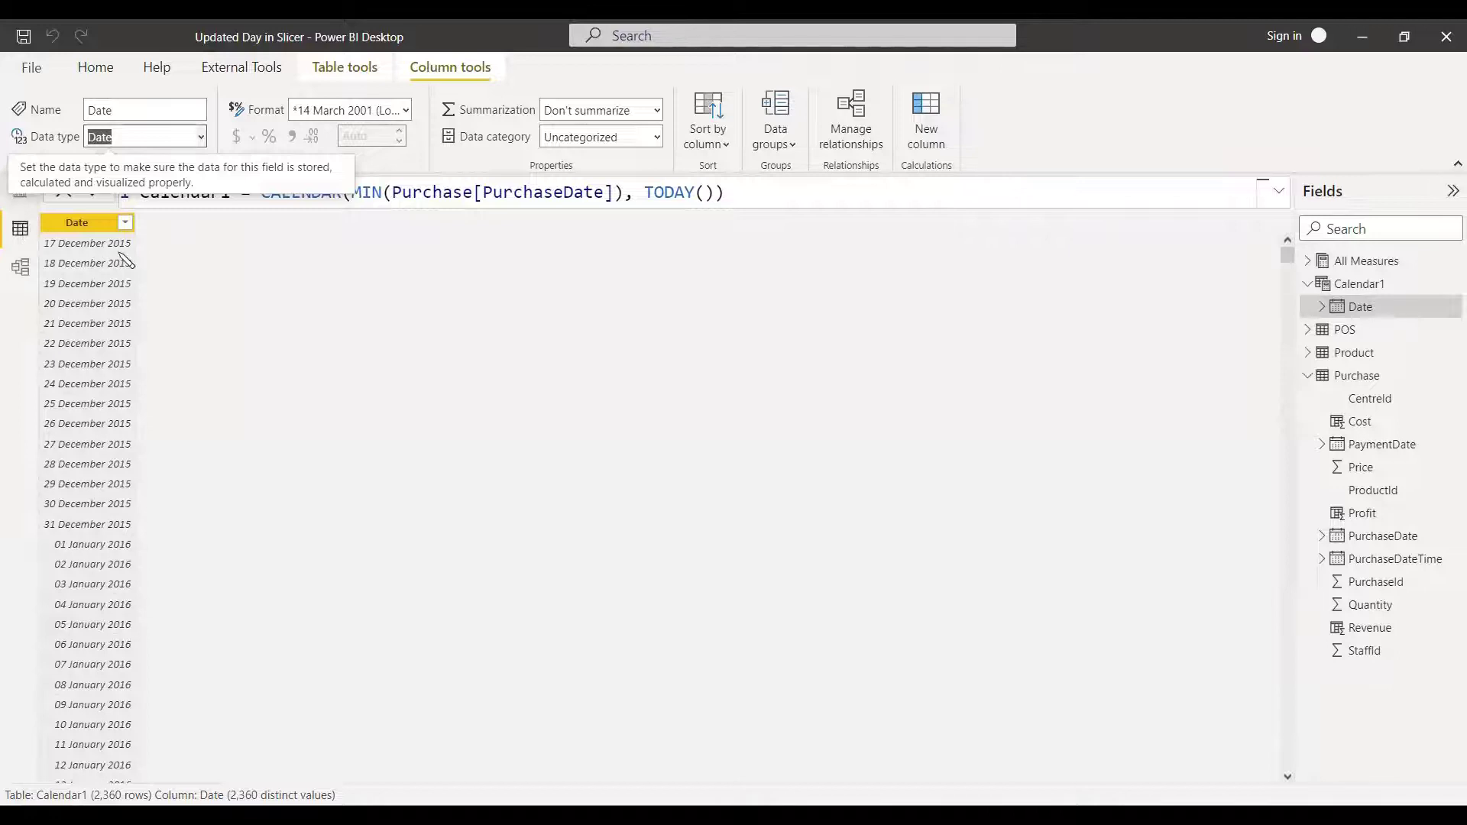
pyautogui.click(125, 224)
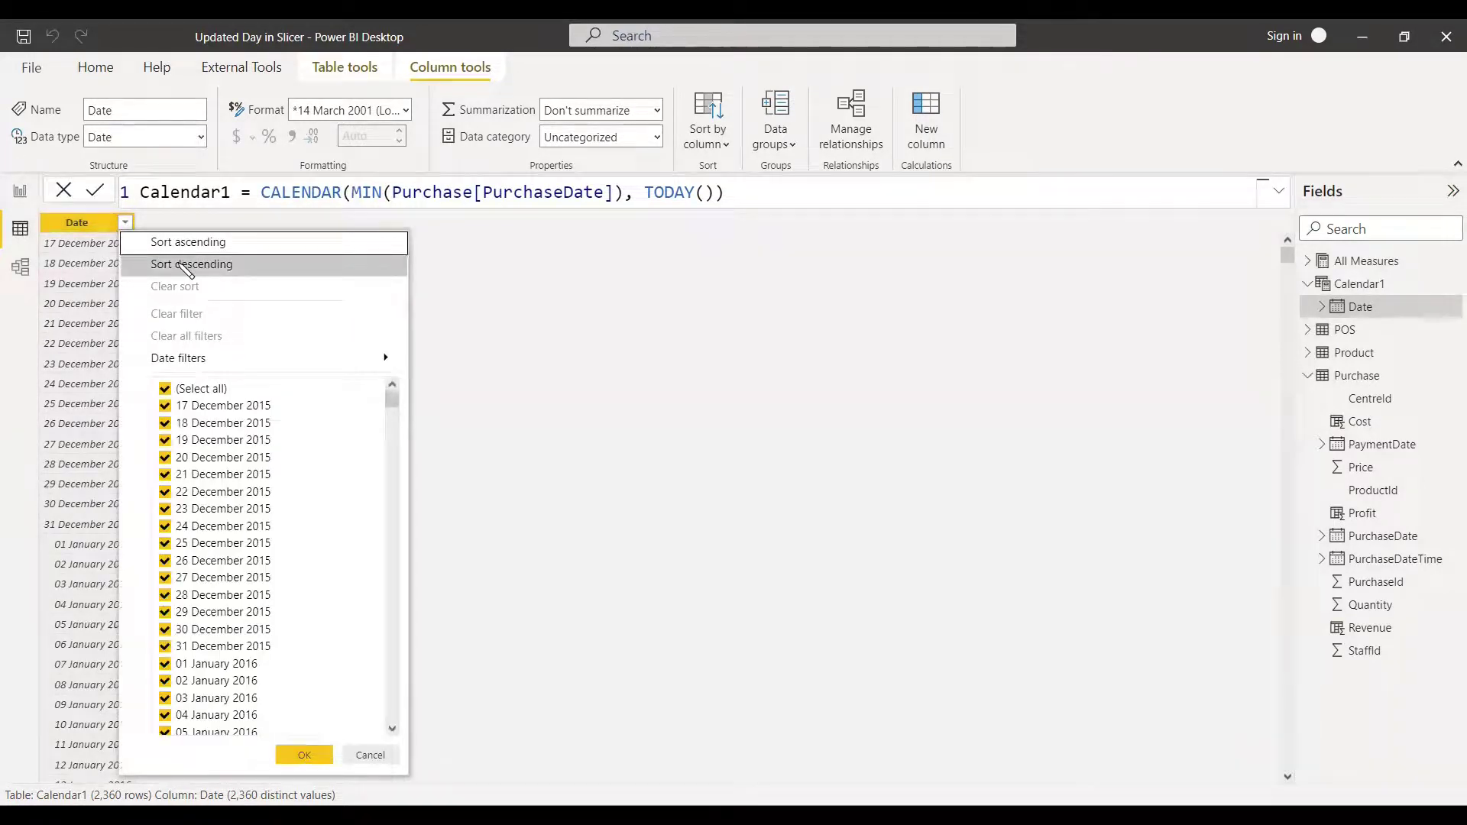
pyautogui.click(186, 267)
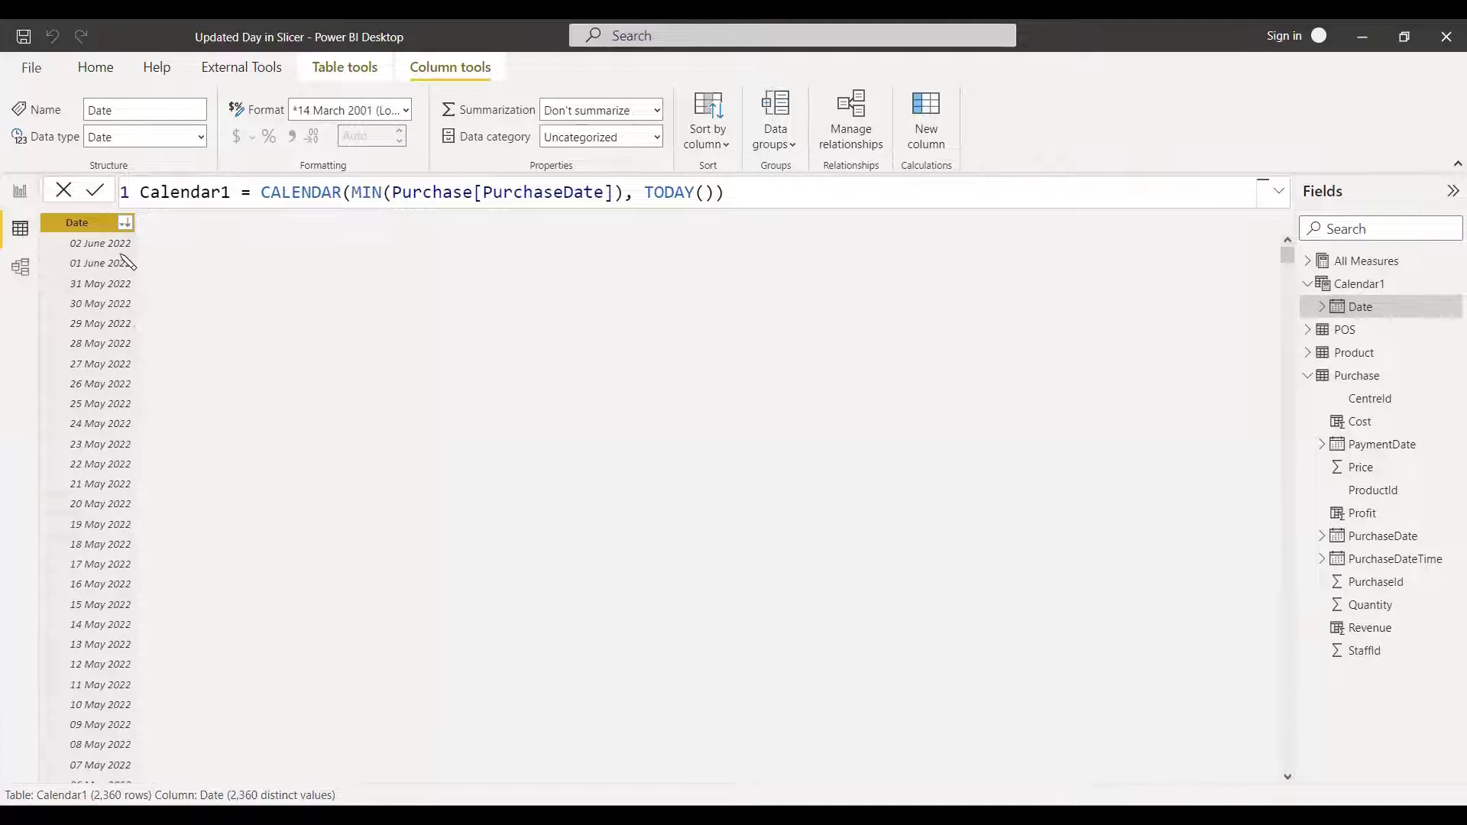
# Add a list slicer for Calendar1's Date field to the right of the PurchaseDate slicers, slightly taller than them.
pyautogui.click(20, 191)
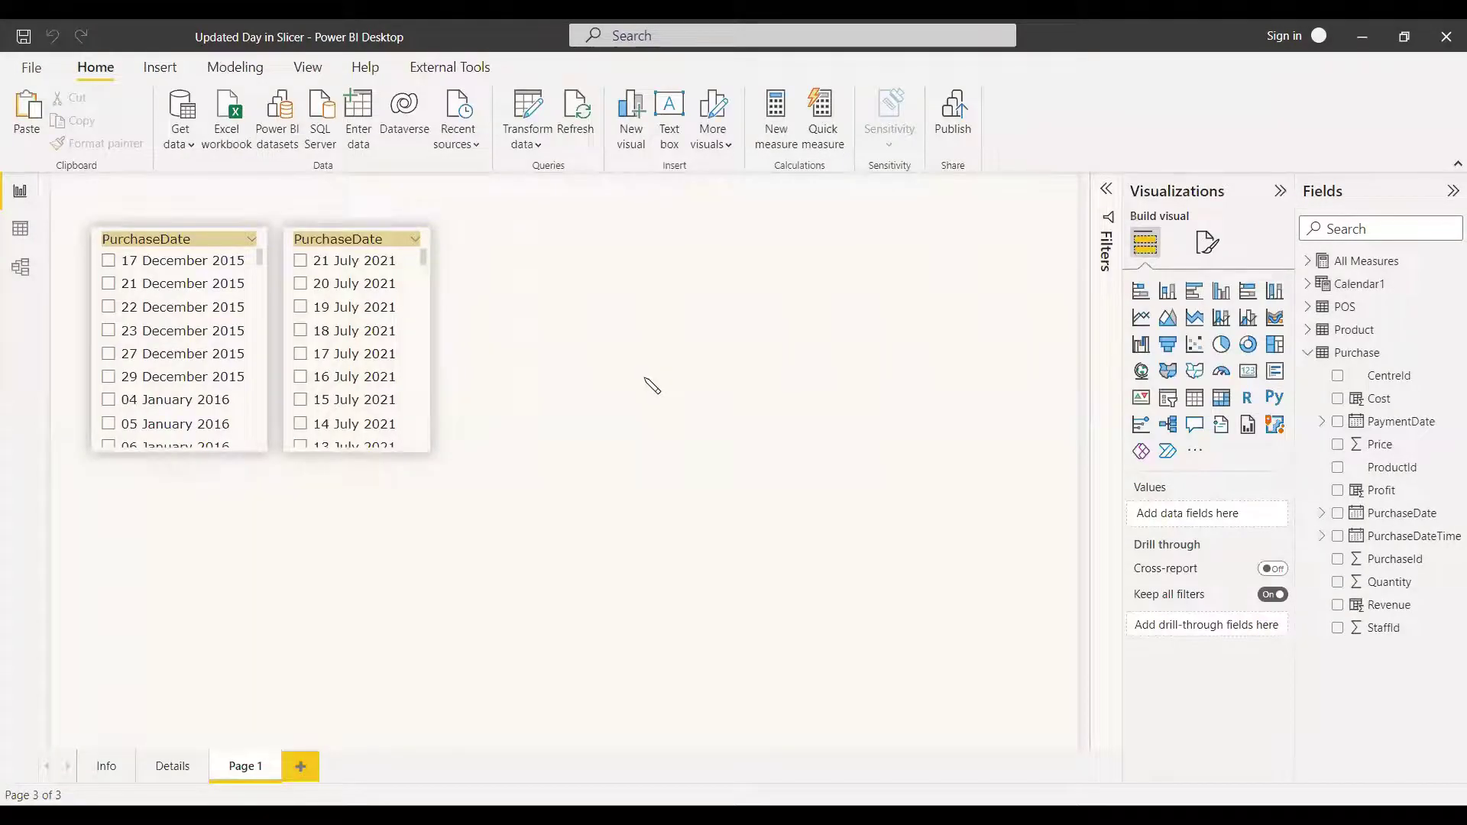
pyautogui.moveTo(164, 516); pyautogui.dragTo(702, 278)
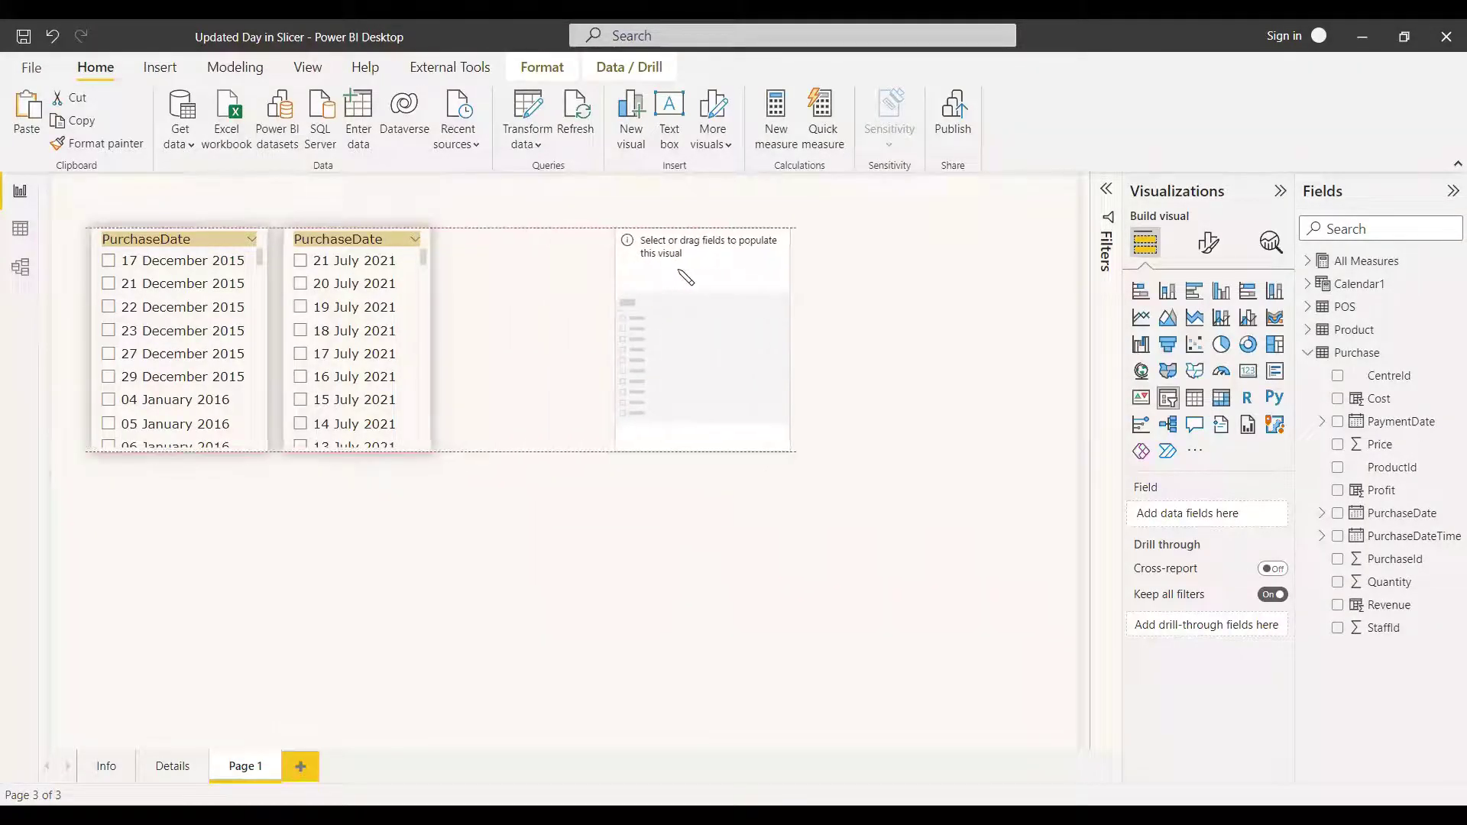
pyautogui.click(1308, 284)
pyautogui.click(1337, 307)
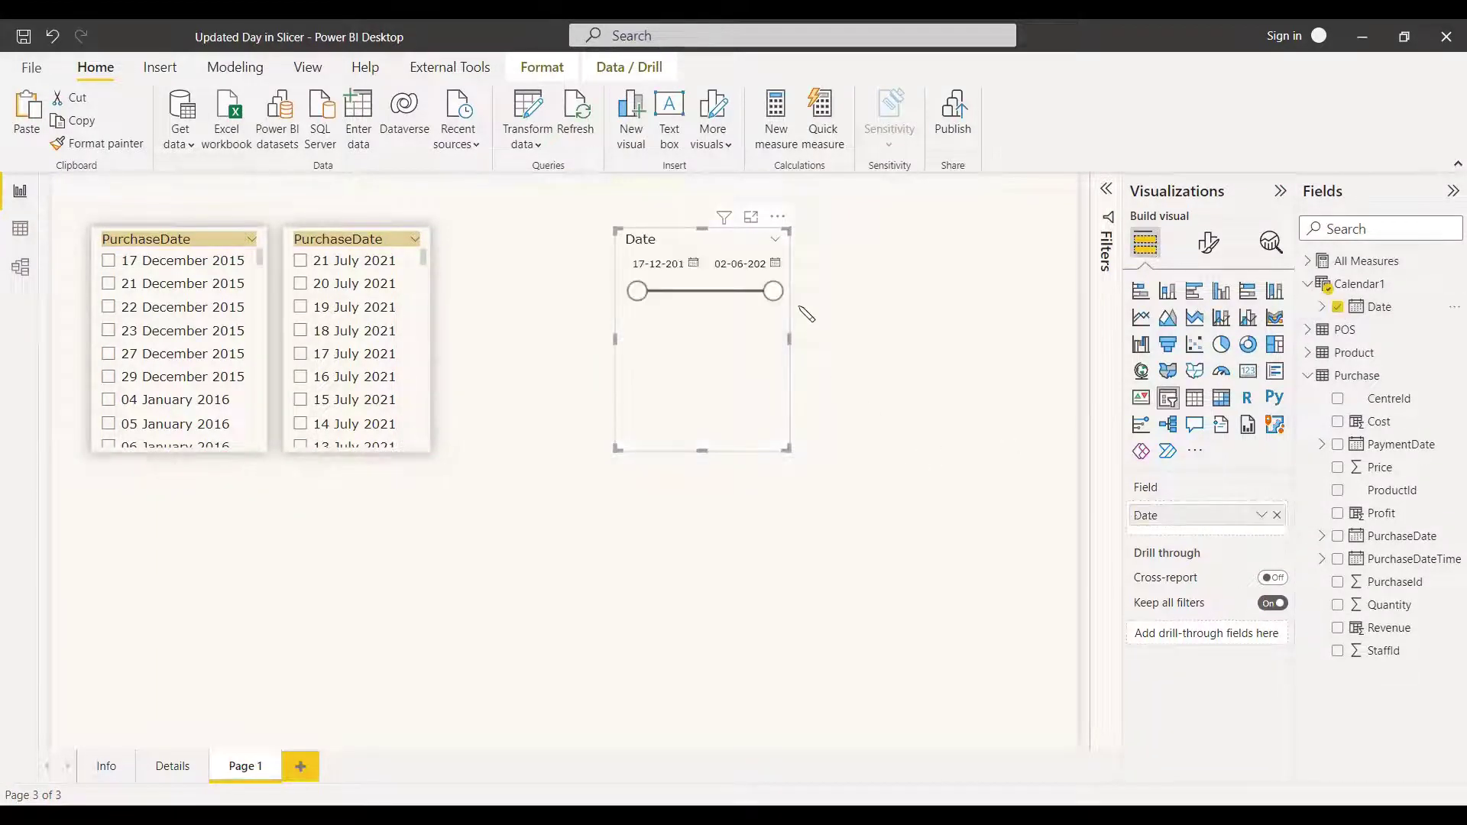
pyautogui.click(775, 239)
pyautogui.click(803, 278)
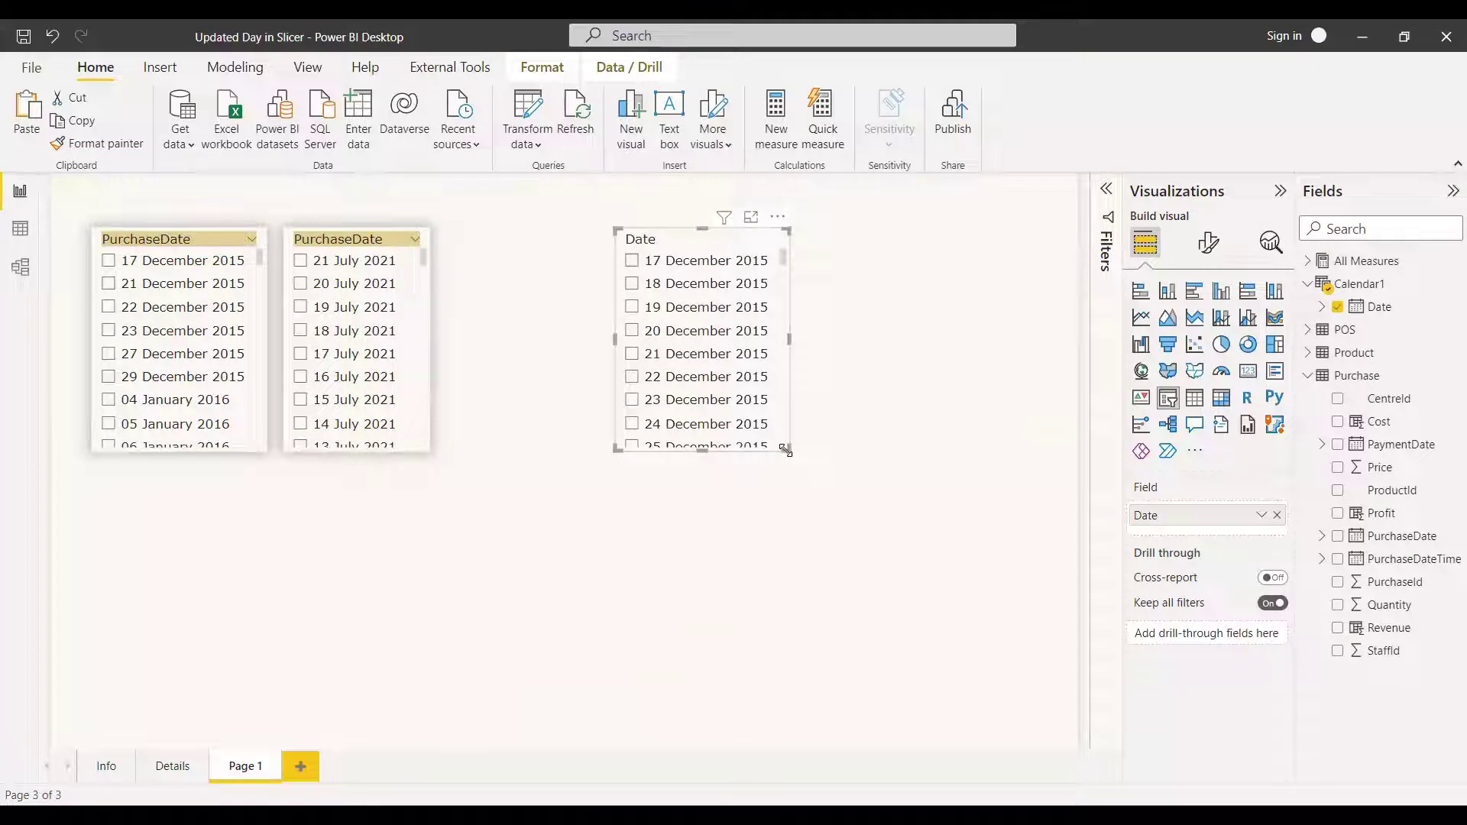
pyautogui.moveTo(786, 450); pyautogui.dragTo(787, 487)
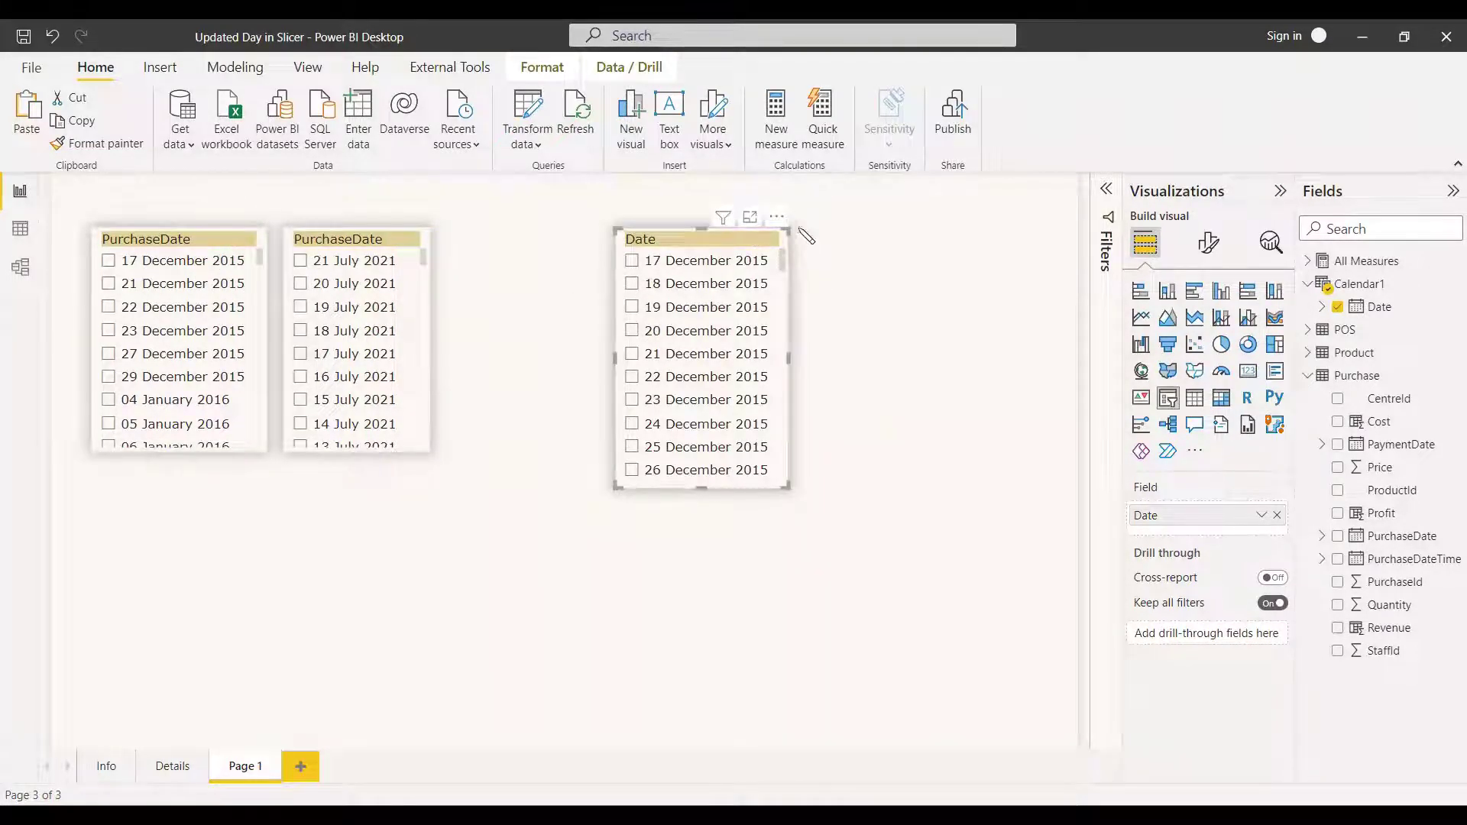
# Sort the Calendar1 Date slicer in descending order.
pyautogui.click(776, 217)
pyautogui.moveTo(856, 330)
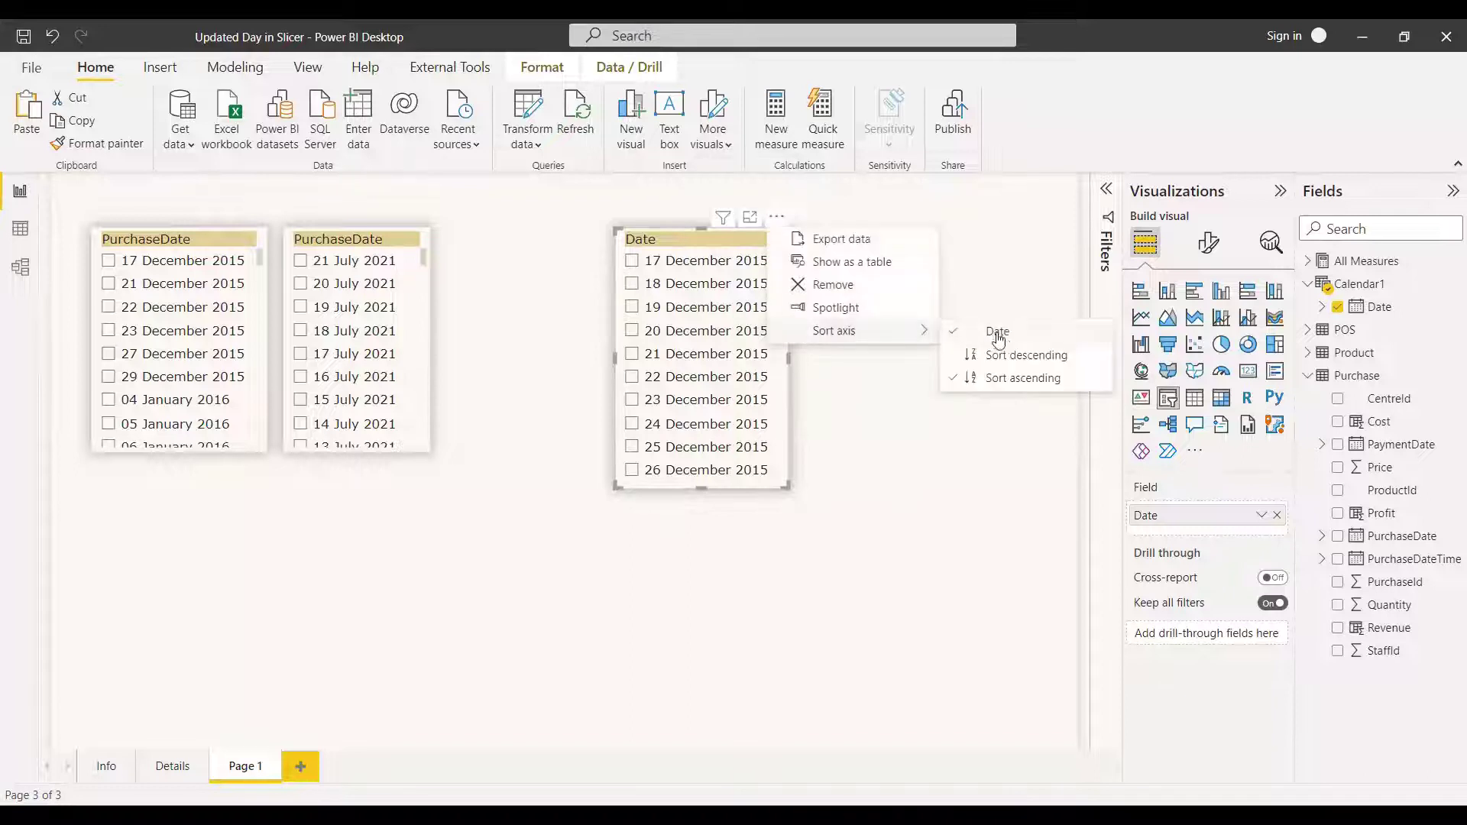
pyautogui.click(1002, 355)
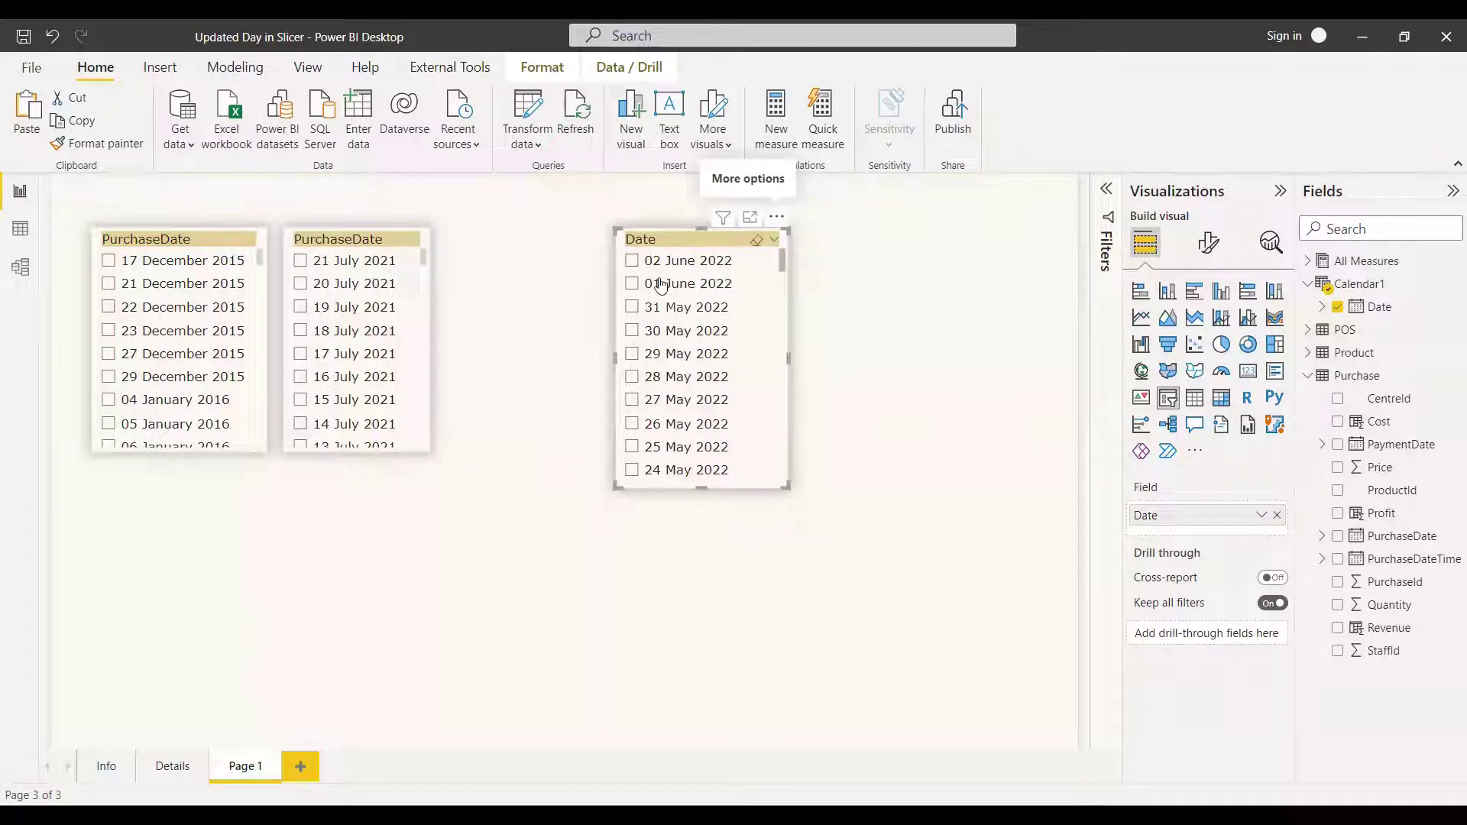
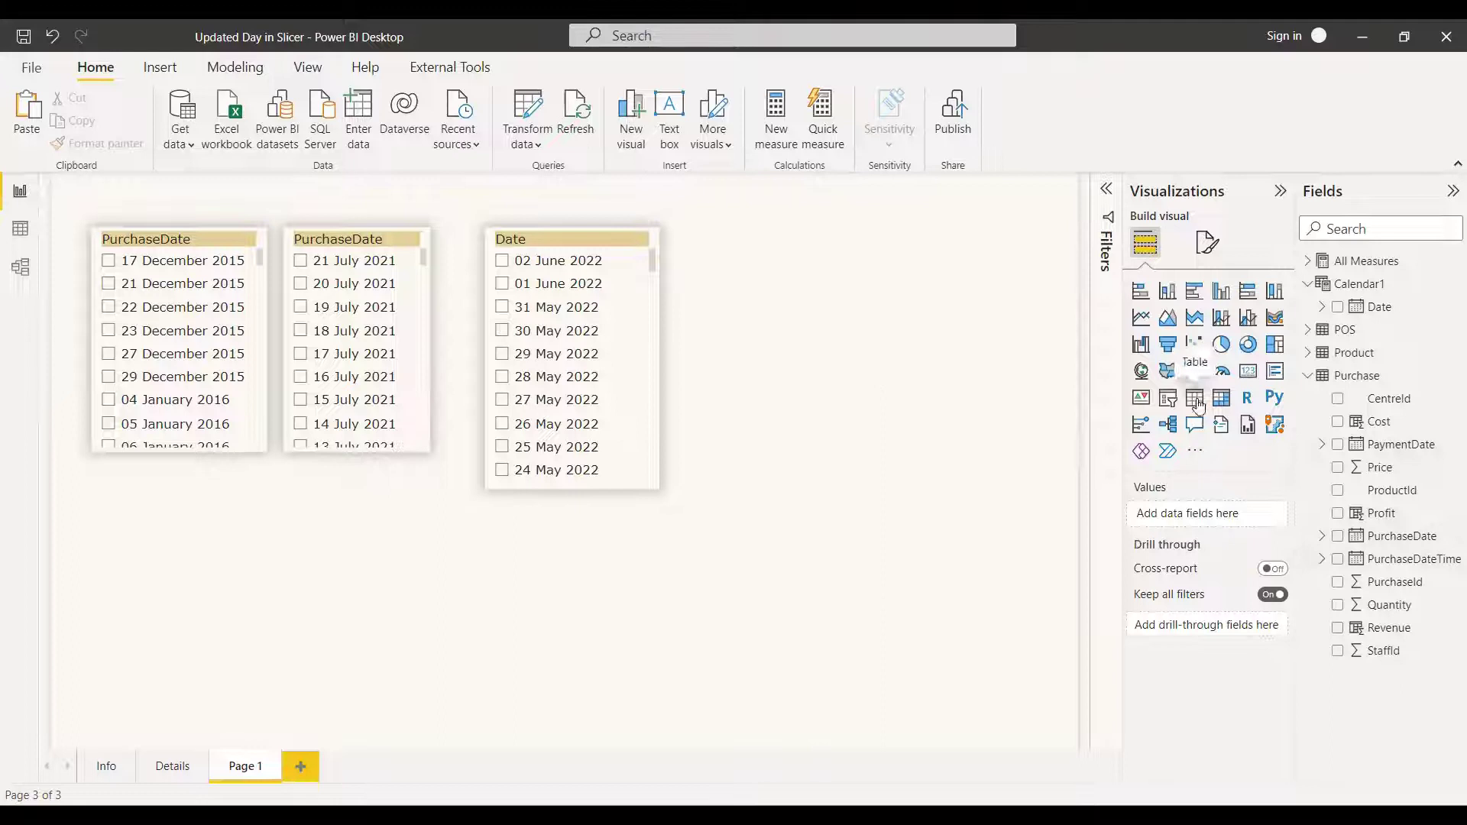
# Add a slicer for the Purchase table's PaymentDate field below the PurchaseDate slicers and place a copy beside it.
pyautogui.click(1169, 399)
pyautogui.click(1337, 444)
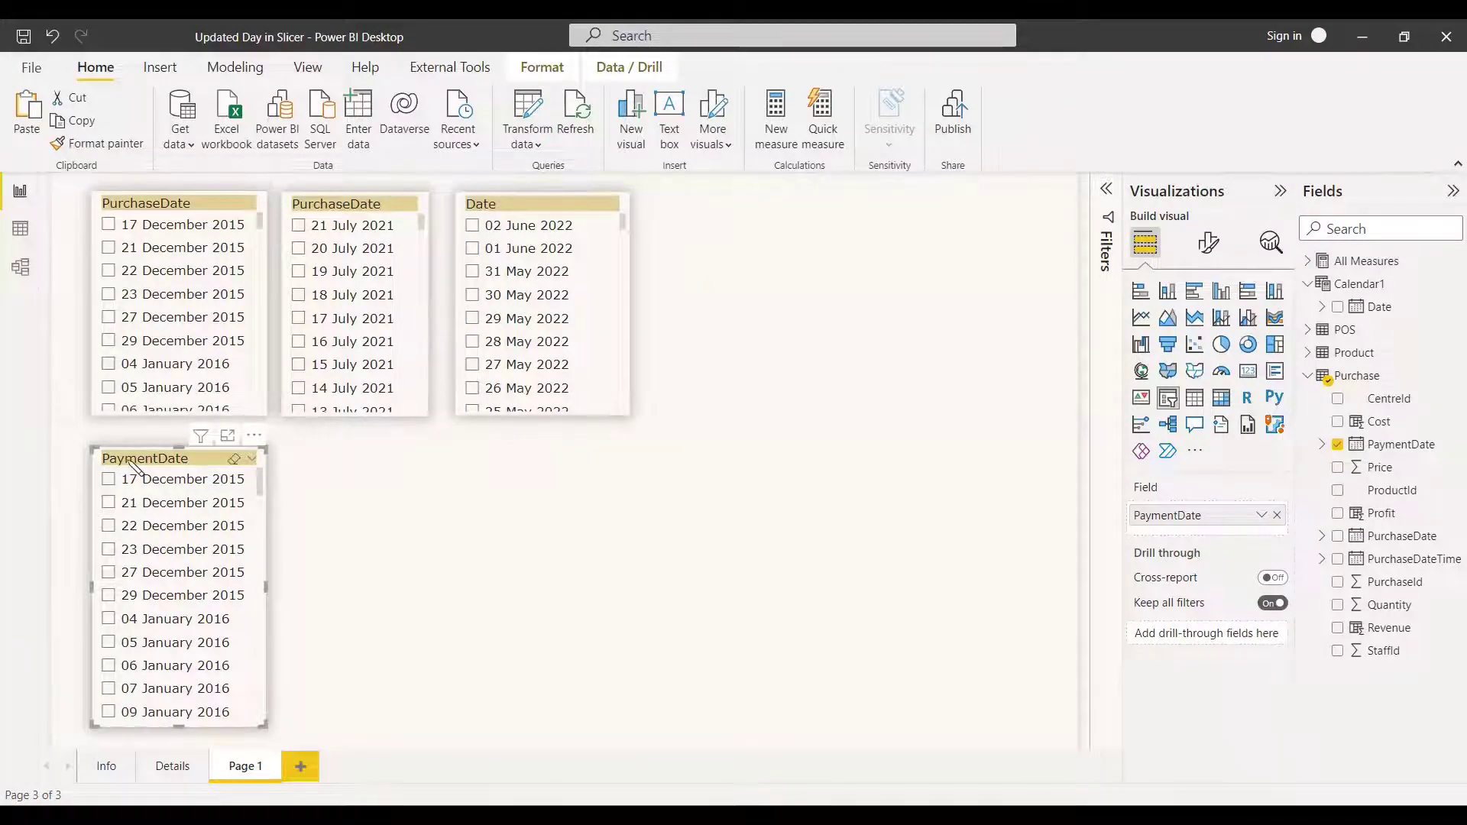
pyautogui.hotkey('ctrl', 'c')
pyautogui.hotkey('ctrl', 'v')
# Sort the copied PaymentDate slicer in descending order.
pyautogui.click(442, 435)
pyautogui.moveTo(535, 549)
pyautogui.click(690, 595)
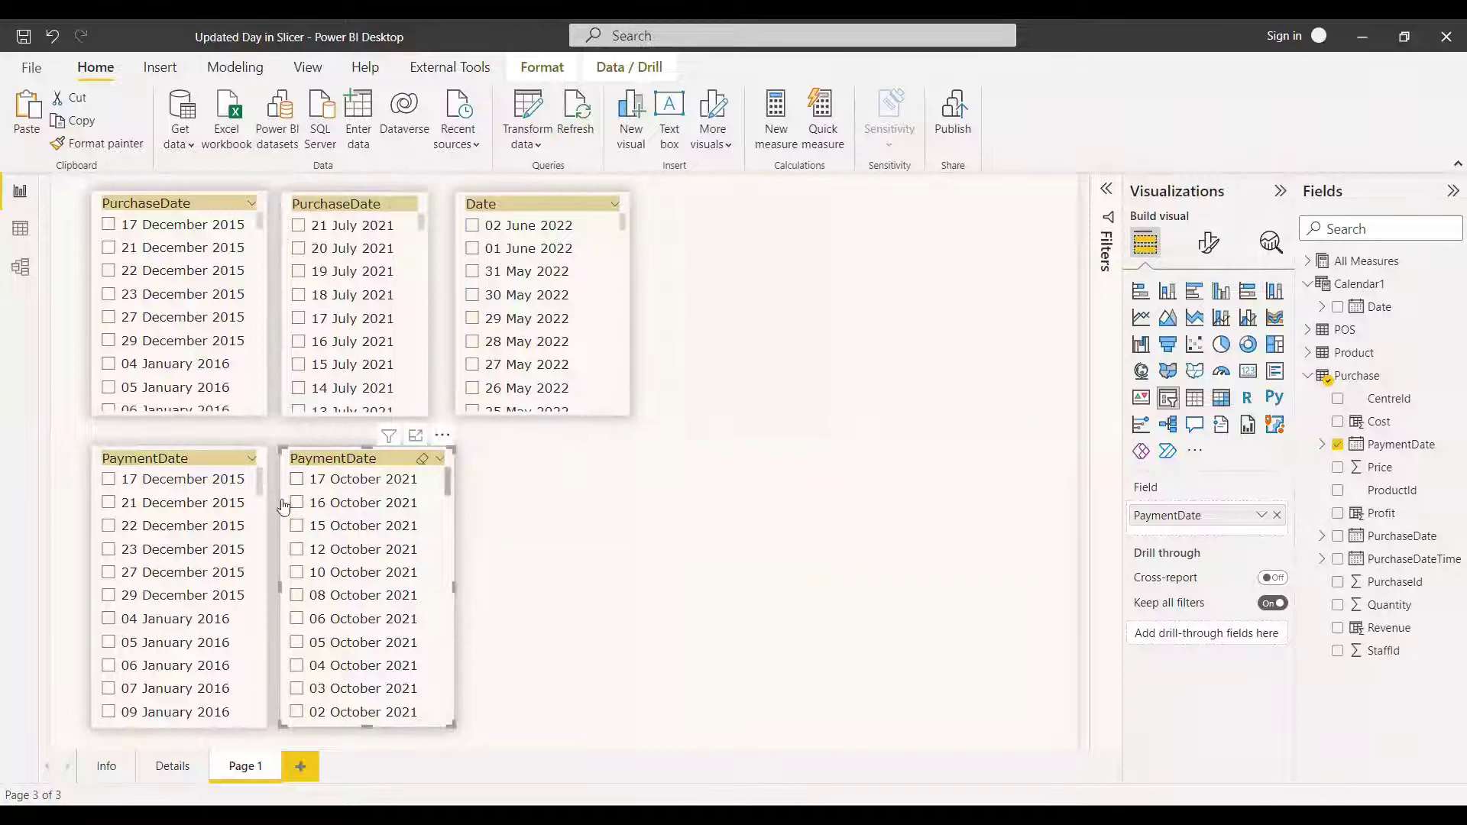
pyautogui.click(555, 535)
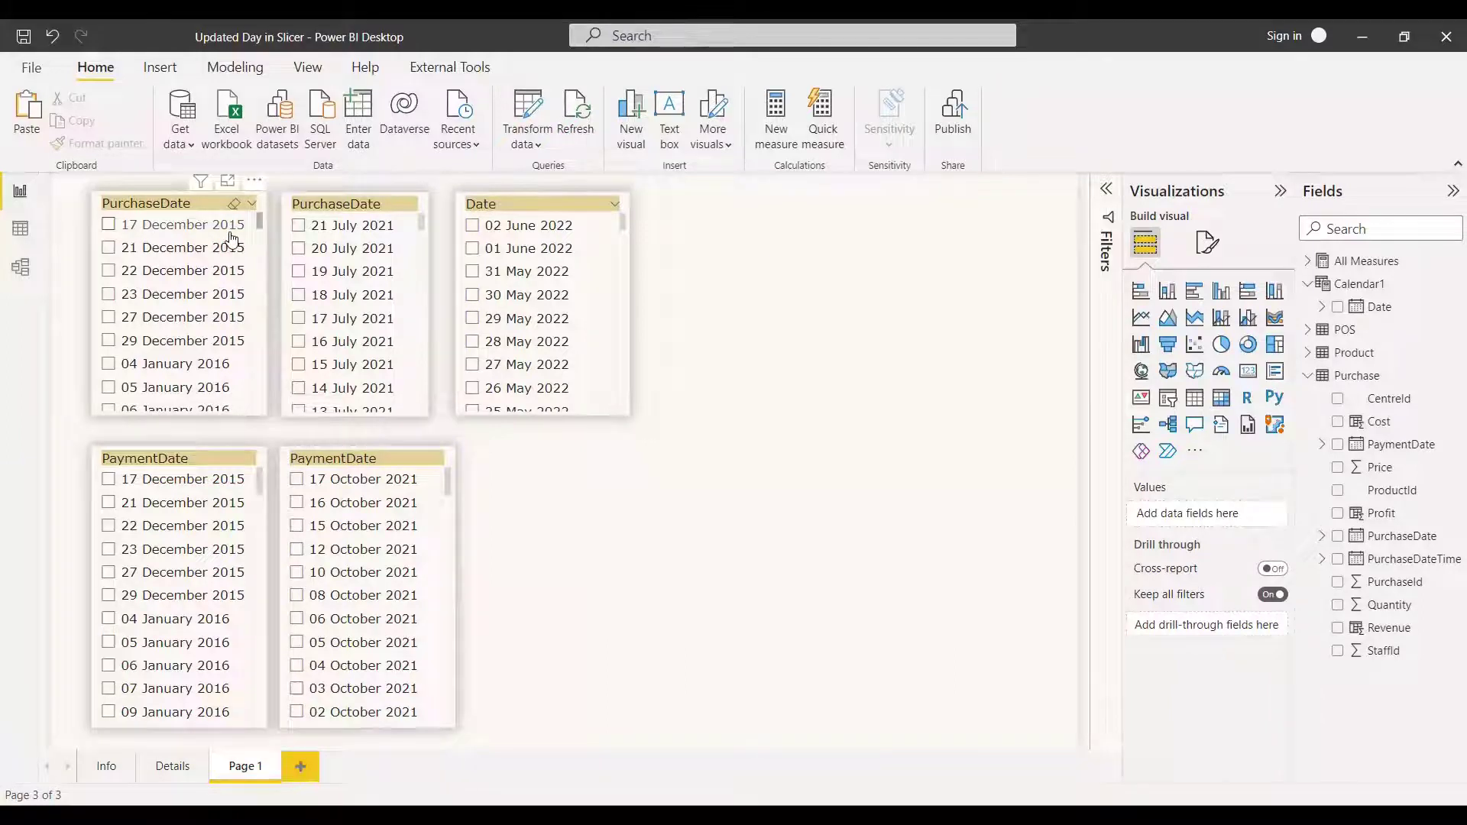
pyautogui.click(412, 497)
pyautogui.click(275, 501)
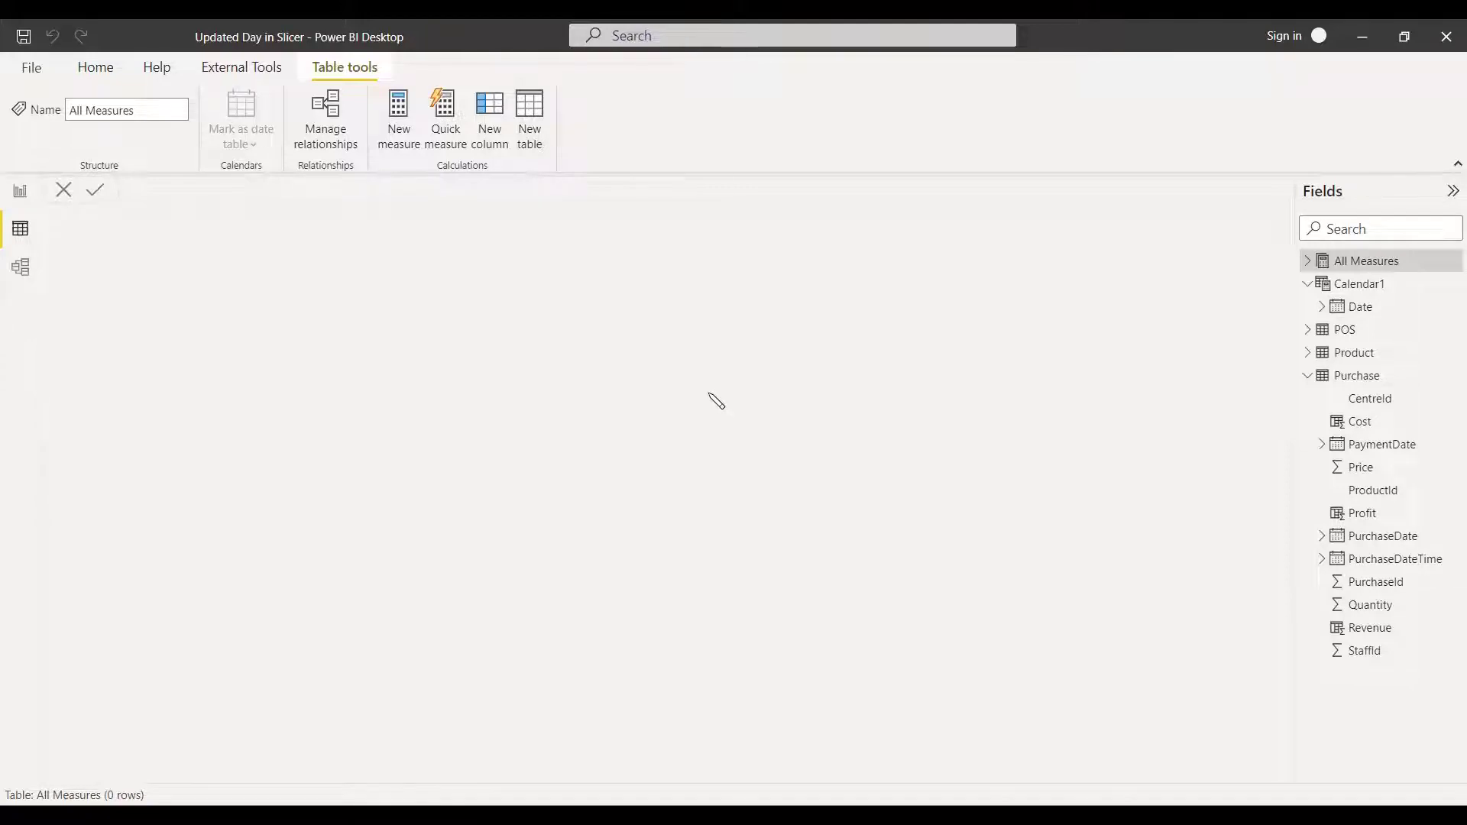
# Create a calculated table with the formula _tempCal = CALENDARAUTO() and set its Date column's data type to Date.
pyautogui.write('_tem')
pyautogui.write('pCal = CALENDARAUTO()')
pyautogui.press('Return')
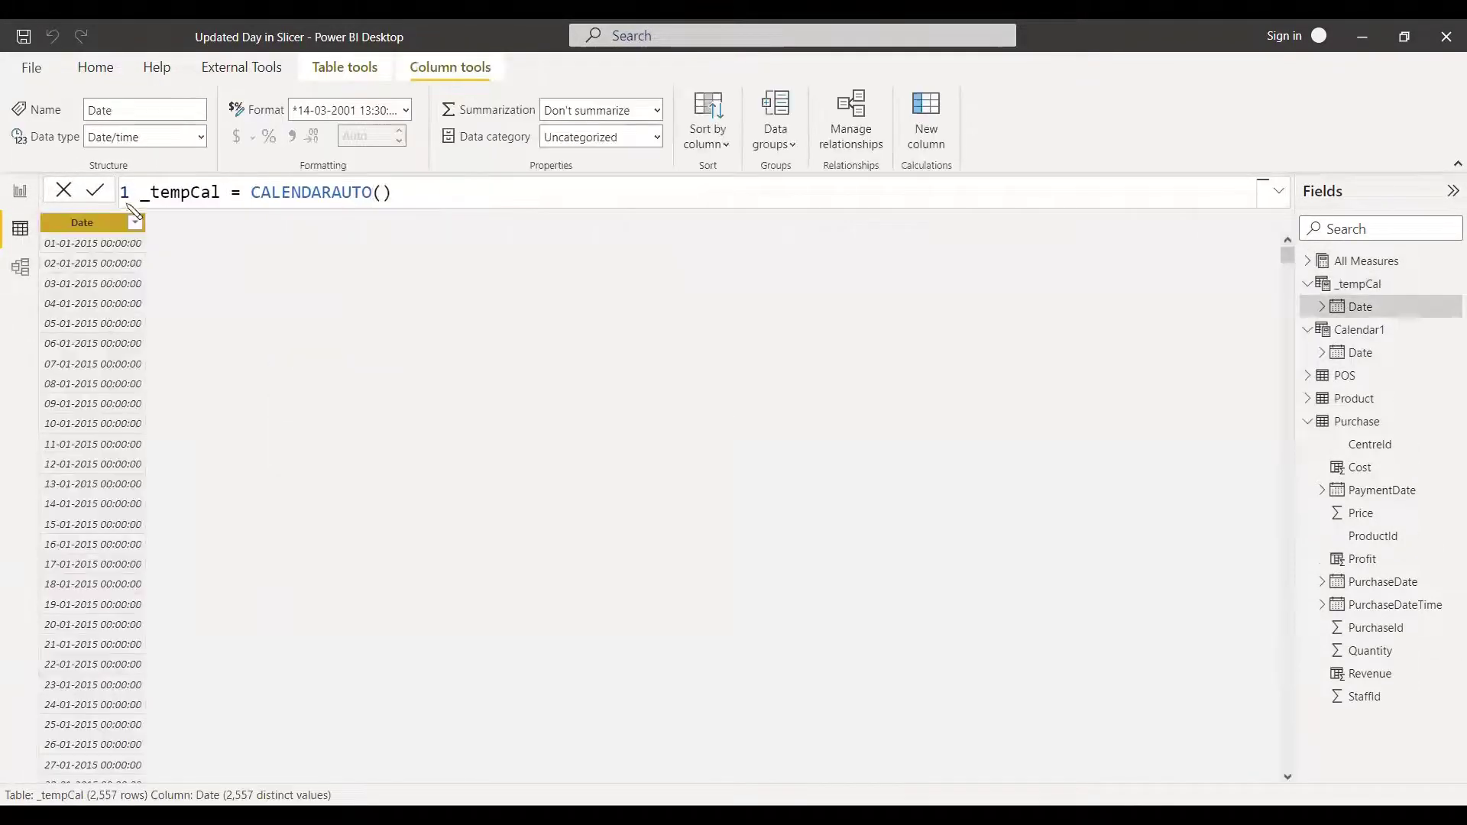
pyautogui.click(201, 137)
pyautogui.click(114, 224)
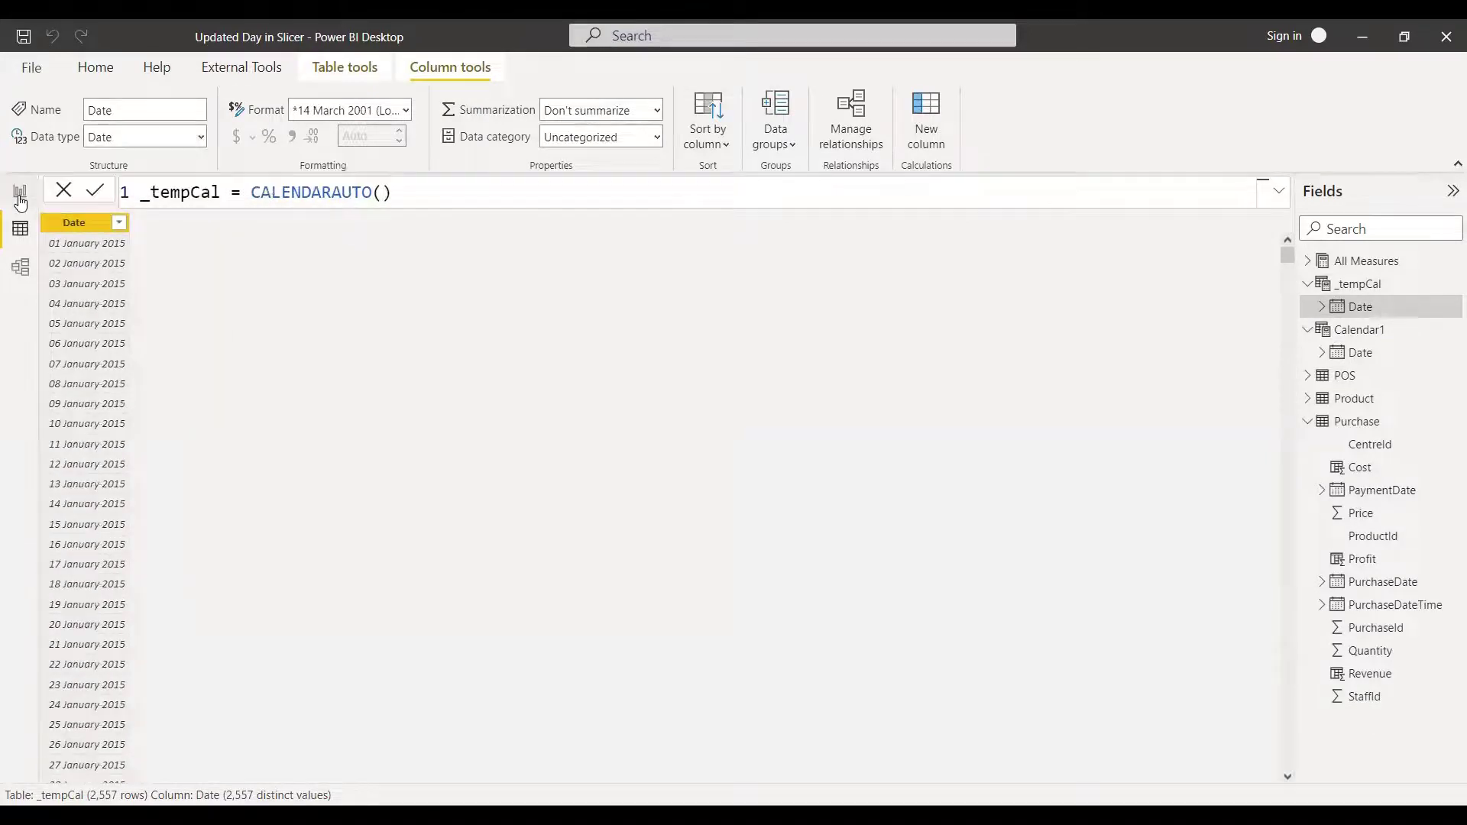
# Add a list slicer for the Date field of _tempCal to the report page, beside the PaymentDate slicers.
pyautogui.click(19, 195)
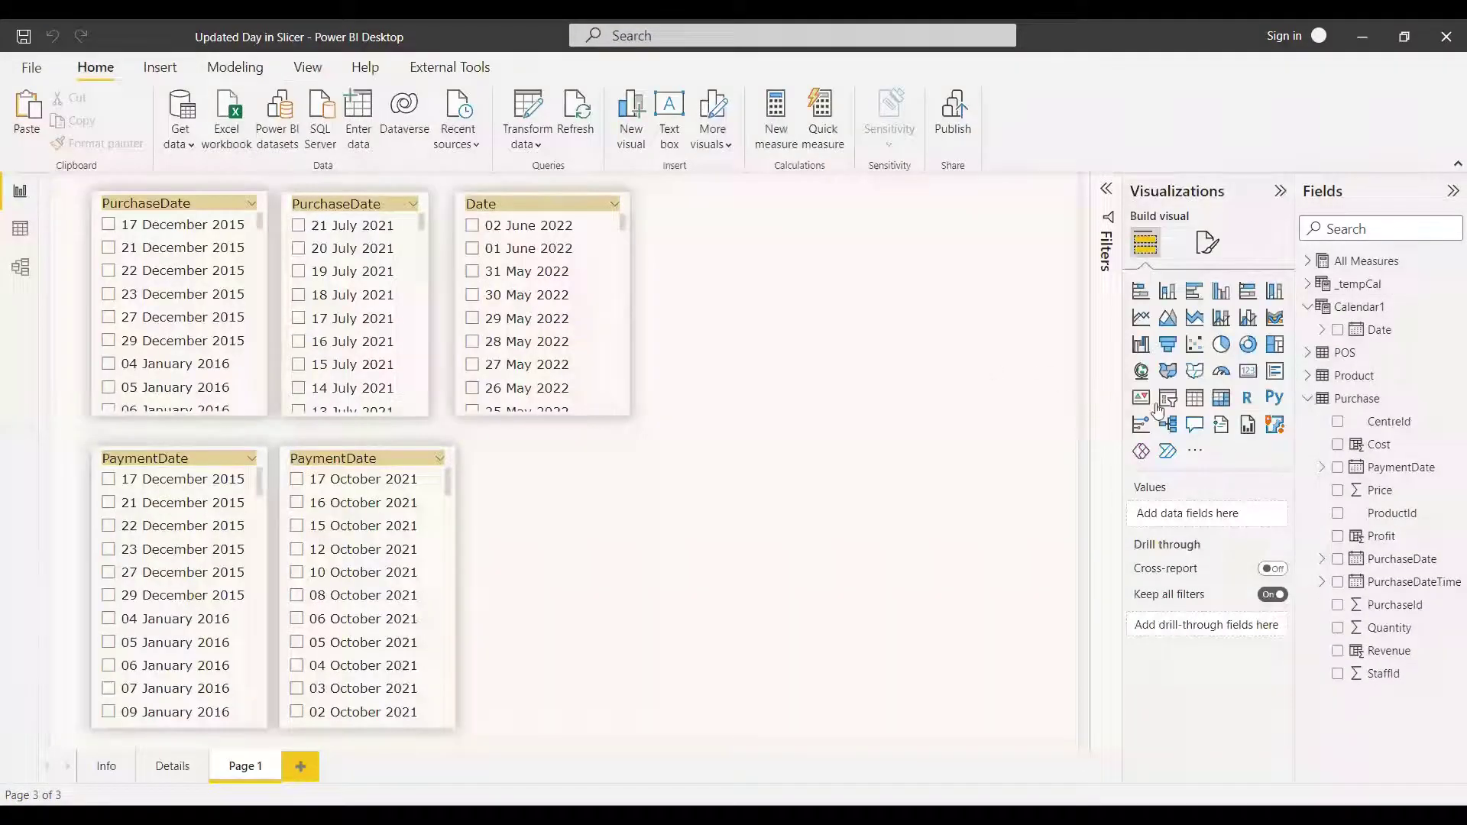
pyautogui.click(1168, 397)
pyautogui.click(1308, 285)
pyautogui.click(1337, 306)
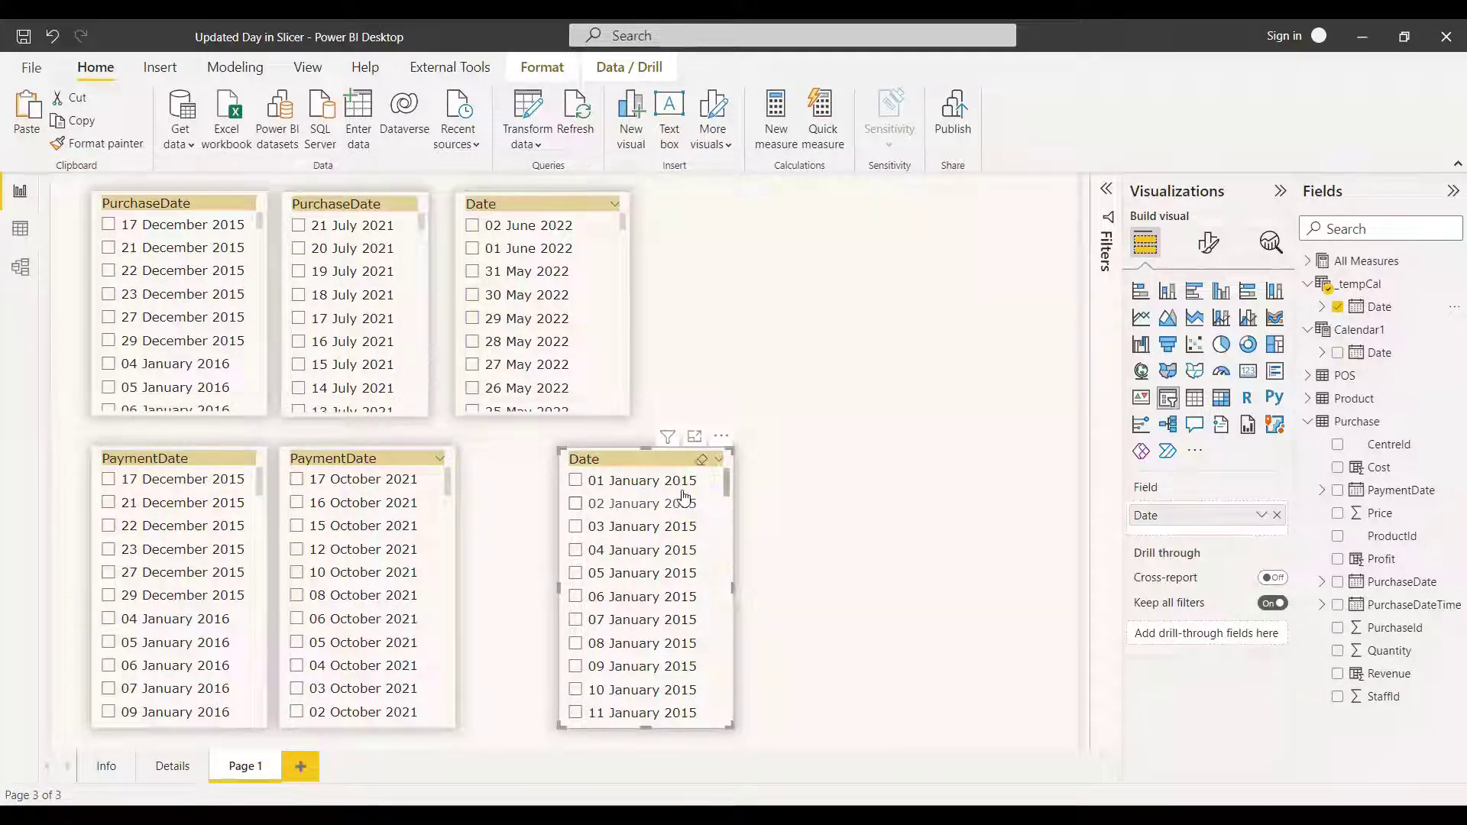
# Place a copy of the _tempCal Date slicer beside the original and sort the copy in descending order.
pyautogui.moveTo(639, 467); pyautogui.dragTo(598, 469)
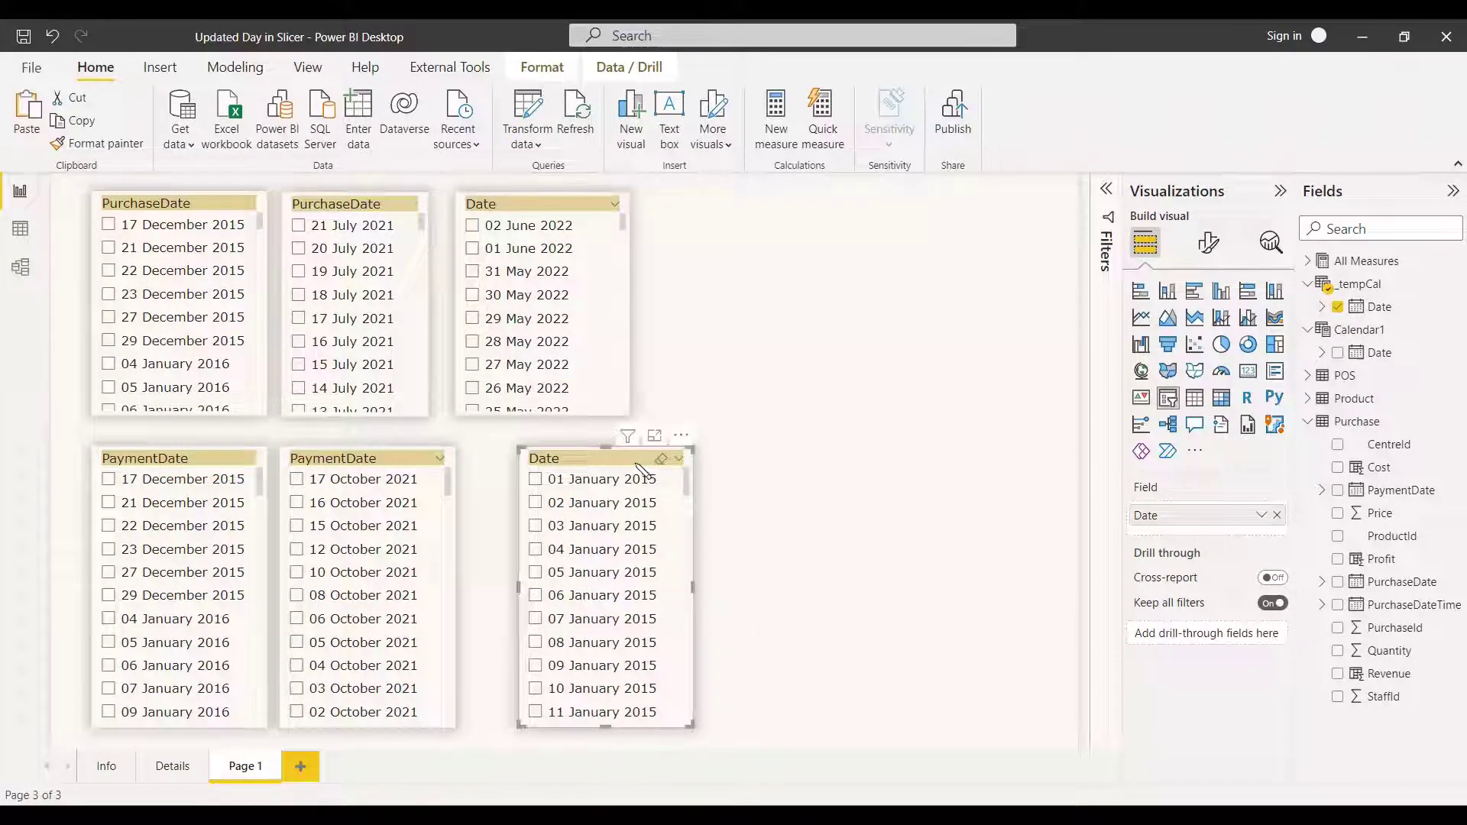
pyautogui.hotkey('ctrl', 'c')
pyautogui.hotkey('ctrl', 'v')
pyautogui.click(879, 434)
pyautogui.moveTo(931, 556)
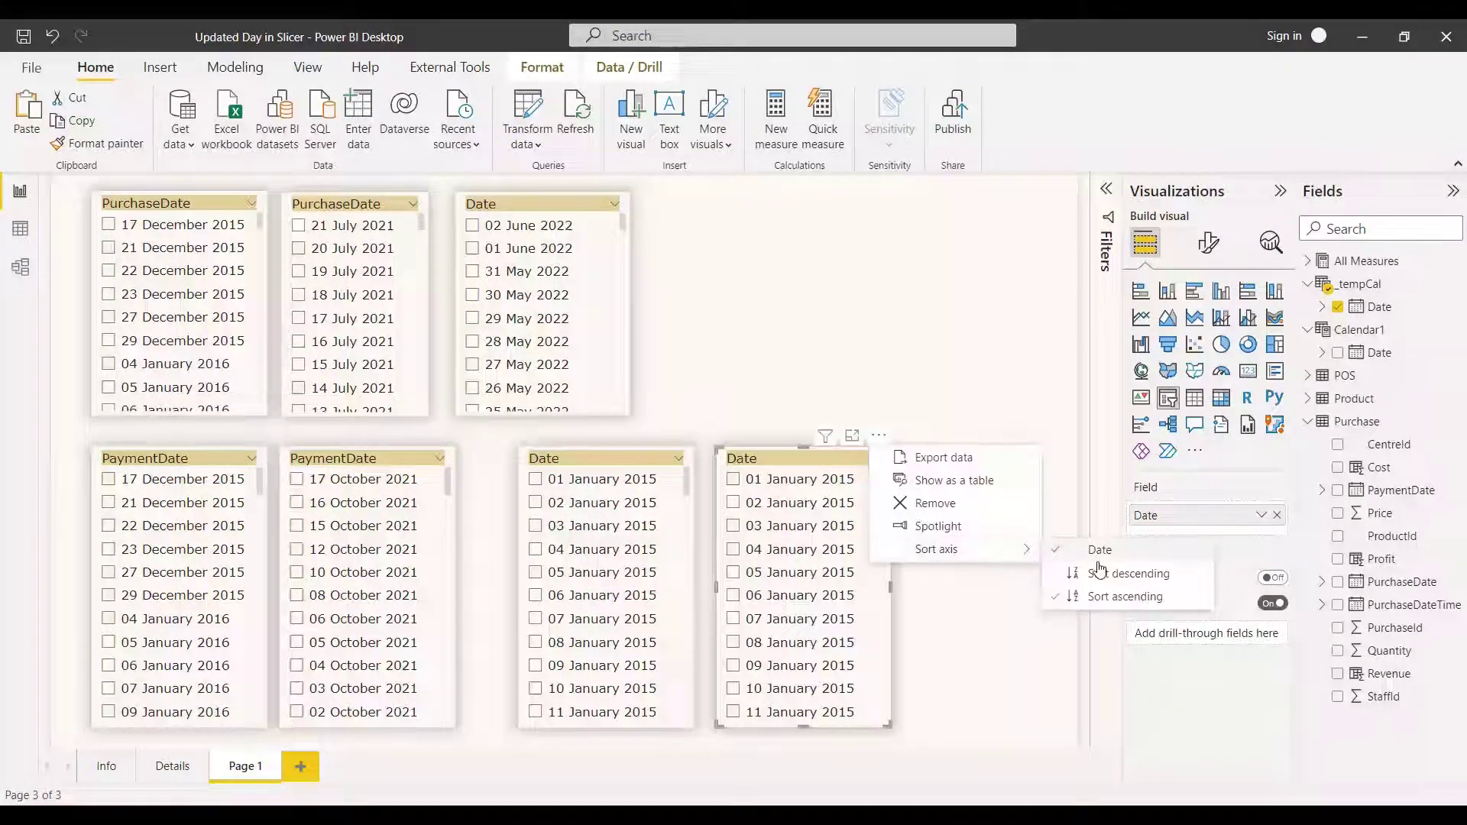
pyautogui.click(1066, 573)
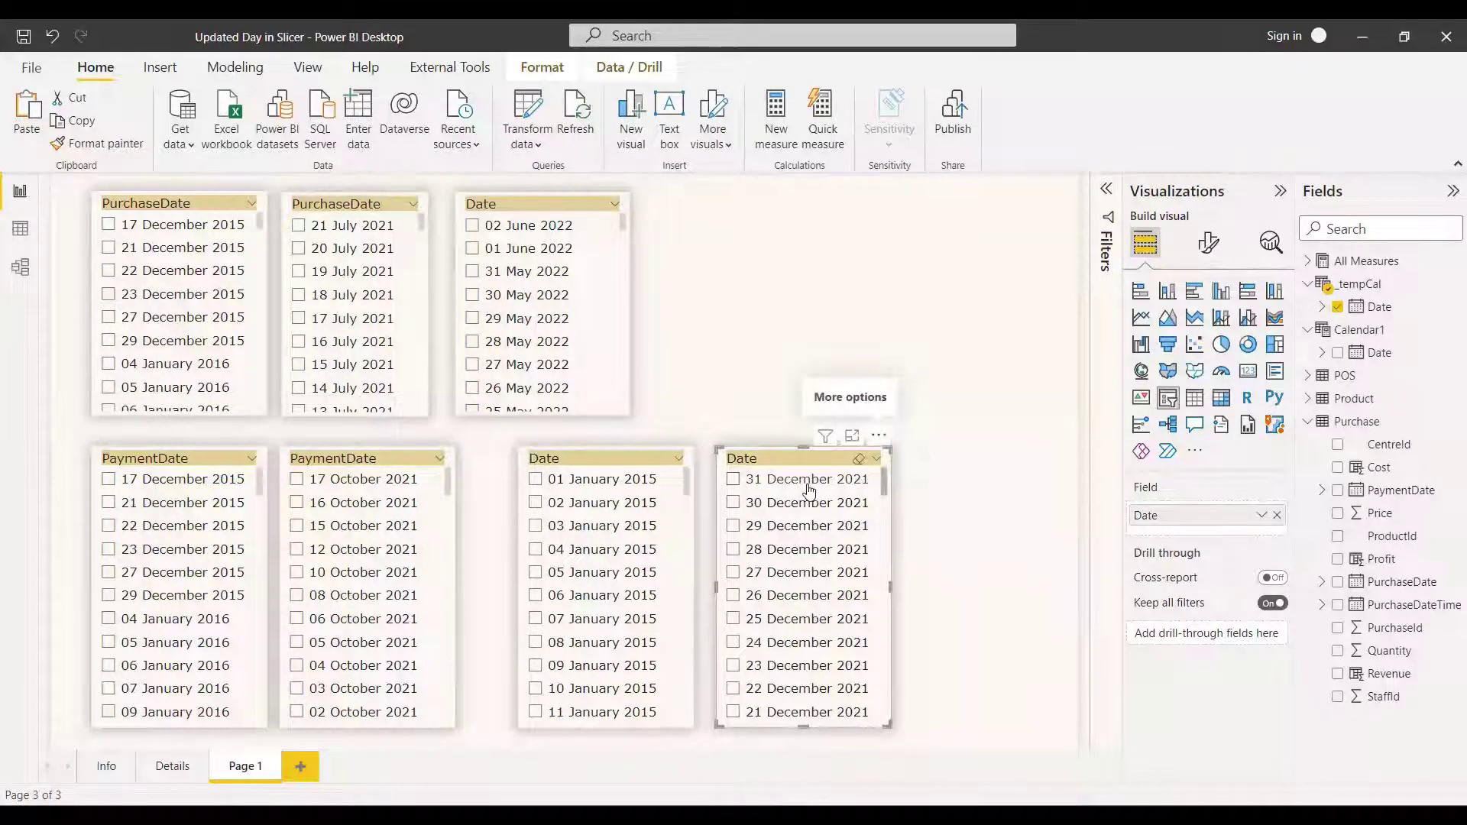
pyautogui.hotkey('ctrl', 'z')
pyautogui.hotkey('ctrl', 'z')
pyautogui.hotkey('ctrl', 'z')
pyautogui.hotkey('ctrl', 'y')
pyautogui.hotkey('ctrl', 'y')
pyautogui.hotkey('ctrl', 'y')
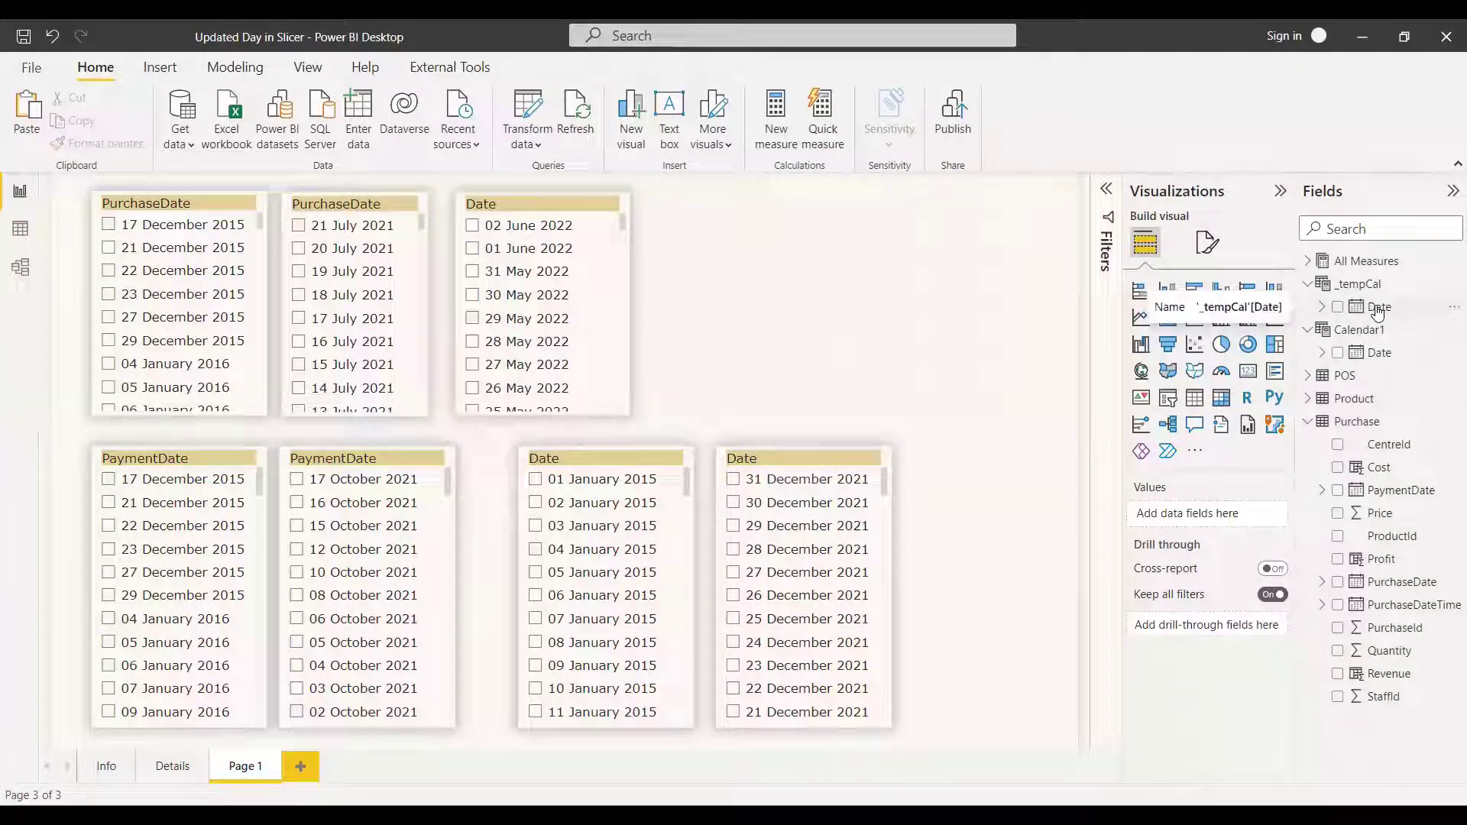
# Create a calculated table with the formula Calendar 2 = CALENDAR(MIN(_tempCal[Date]), TODAY()) and select its Date column.
pyautogui.click(20, 229)
pyautogui.click(344, 67)
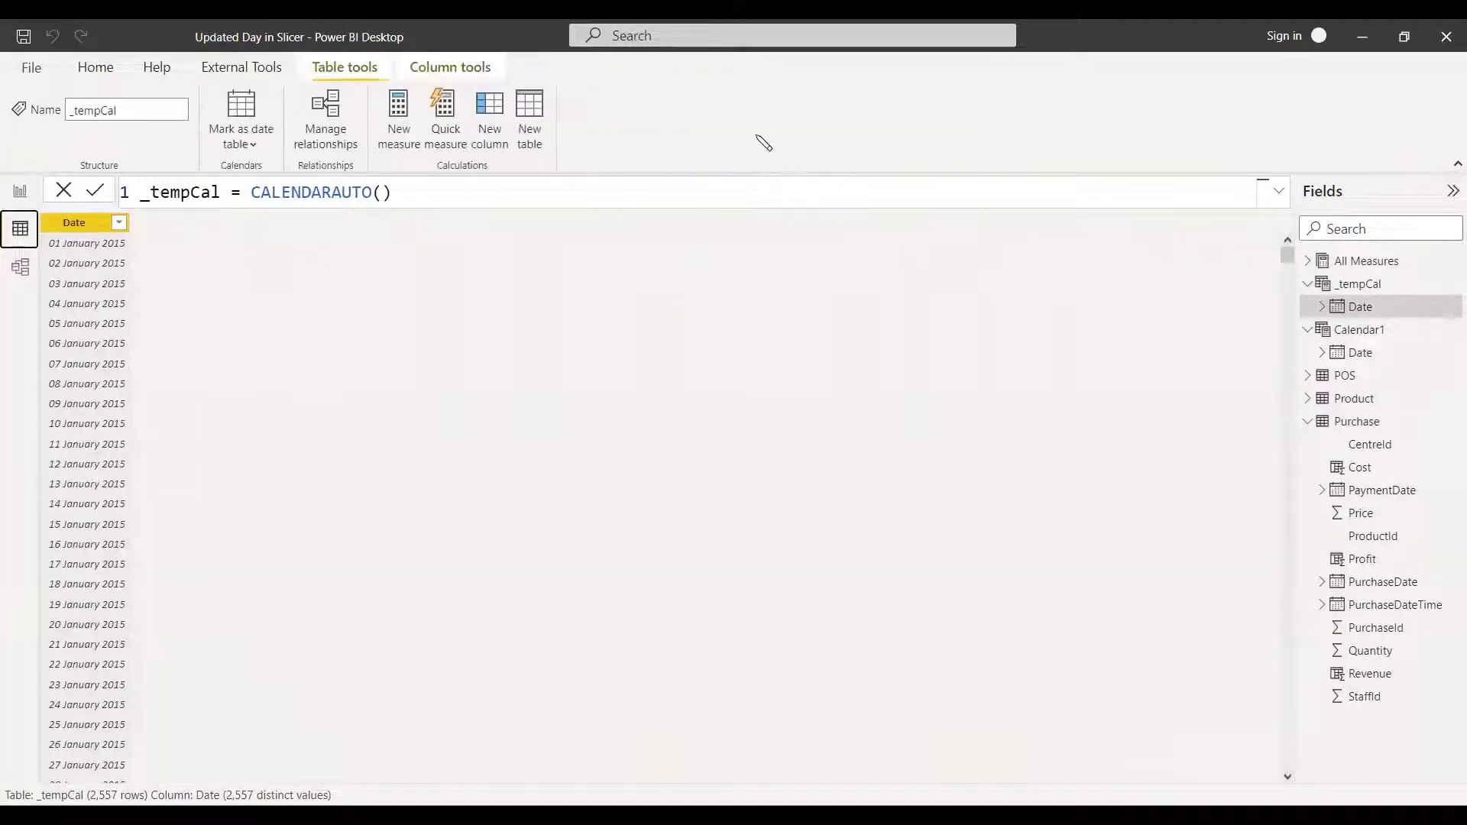
pyautogui.click(544, 124)
pyautogui.write('Calendar 2 = CALENDAR(min')
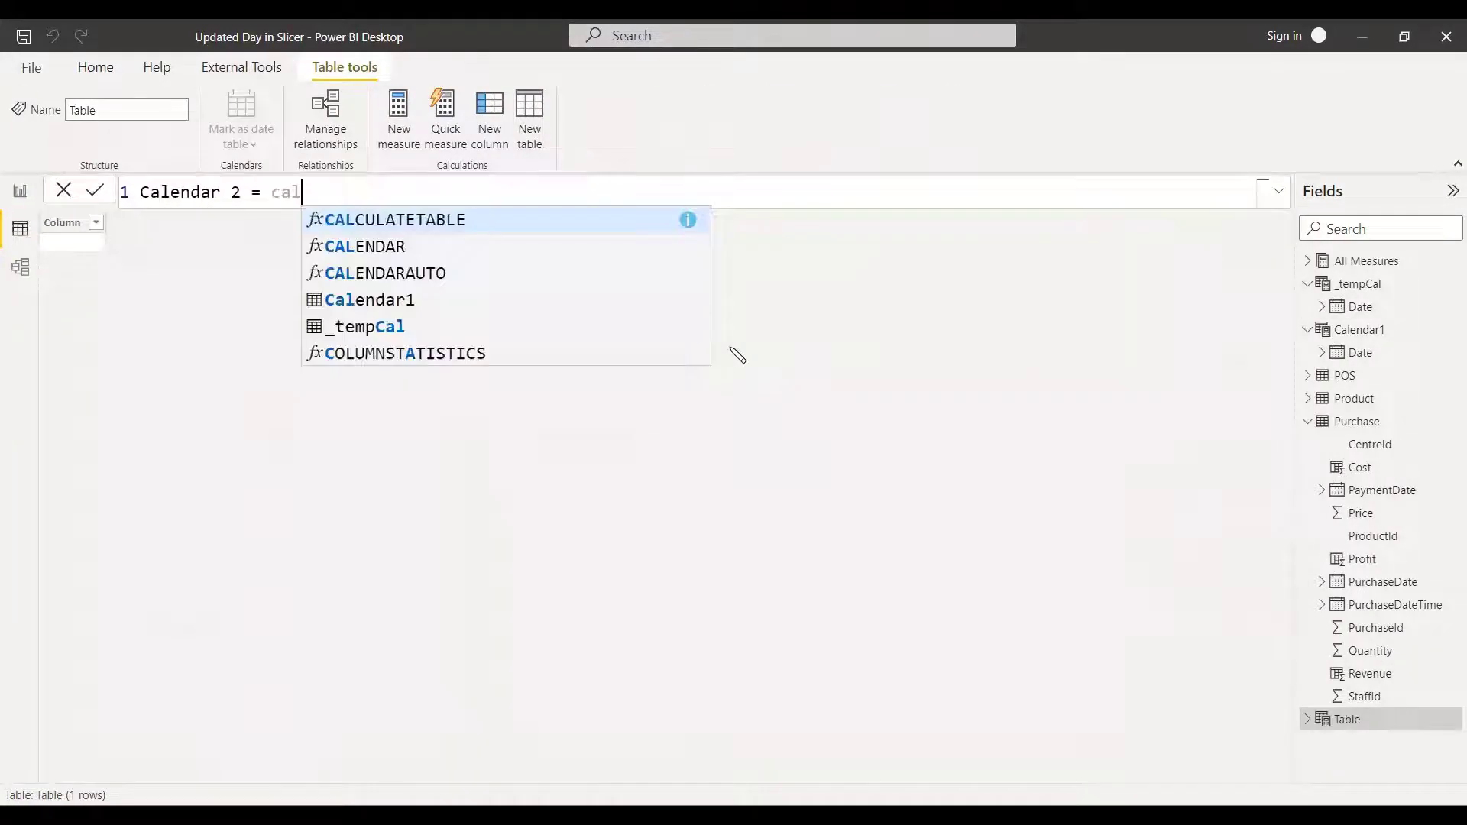
pyautogui.write('(tem')
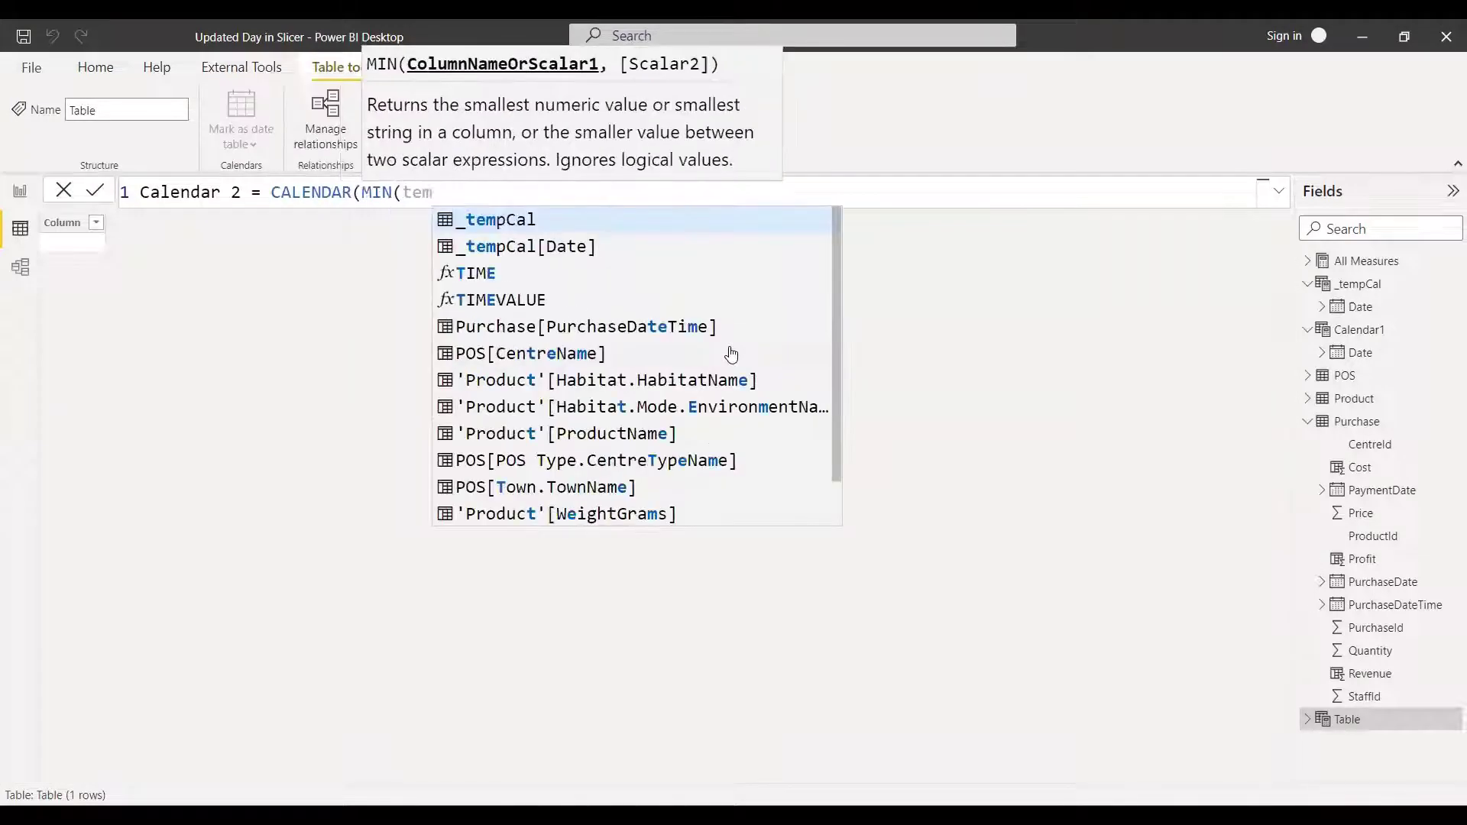
pyautogui.press('Down')
pyautogui.press('Tab')
pyautogui.write('), today())')
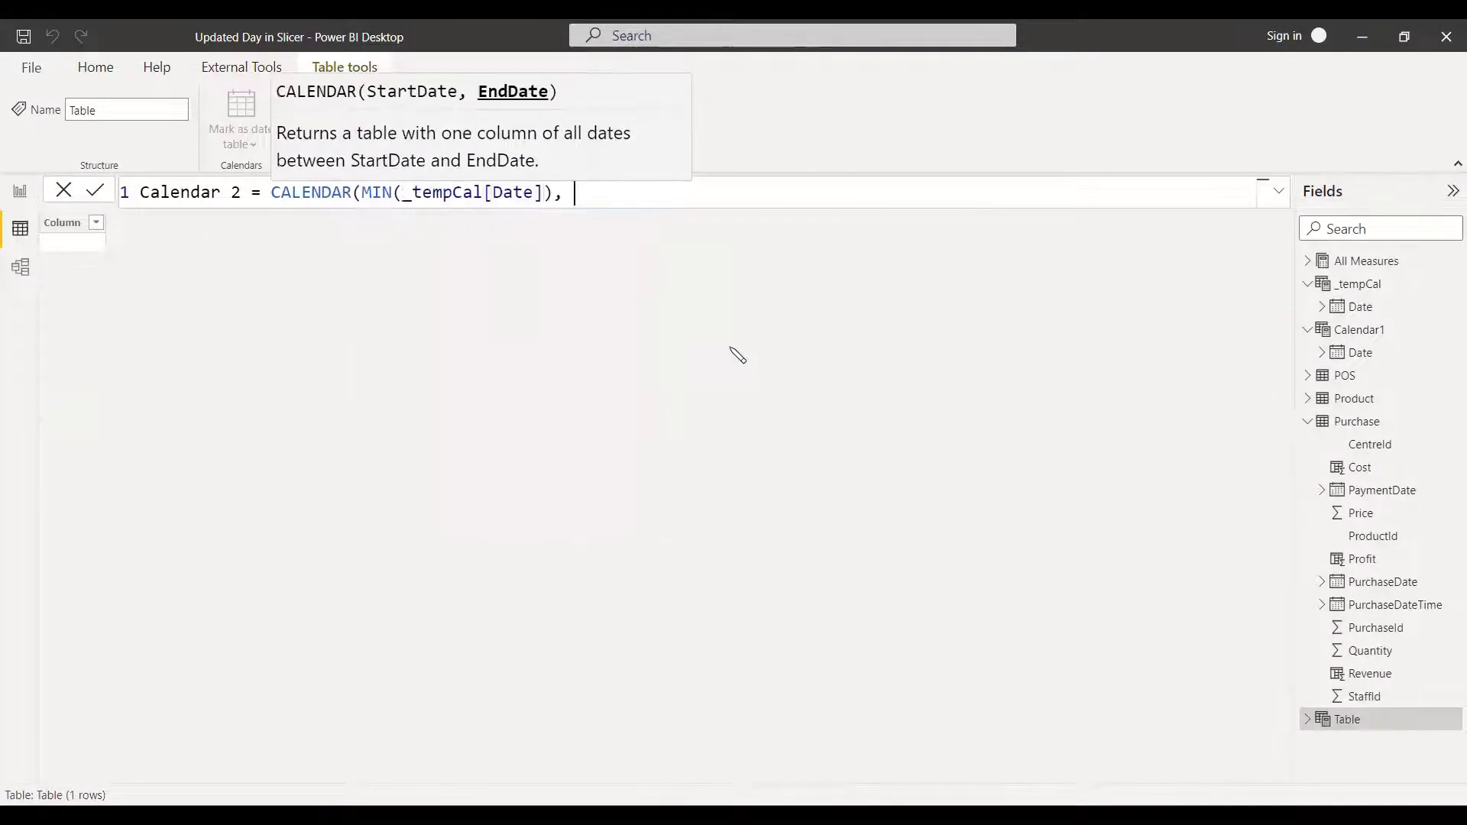
pyautogui.press('Return')
pyautogui.click(99, 226)
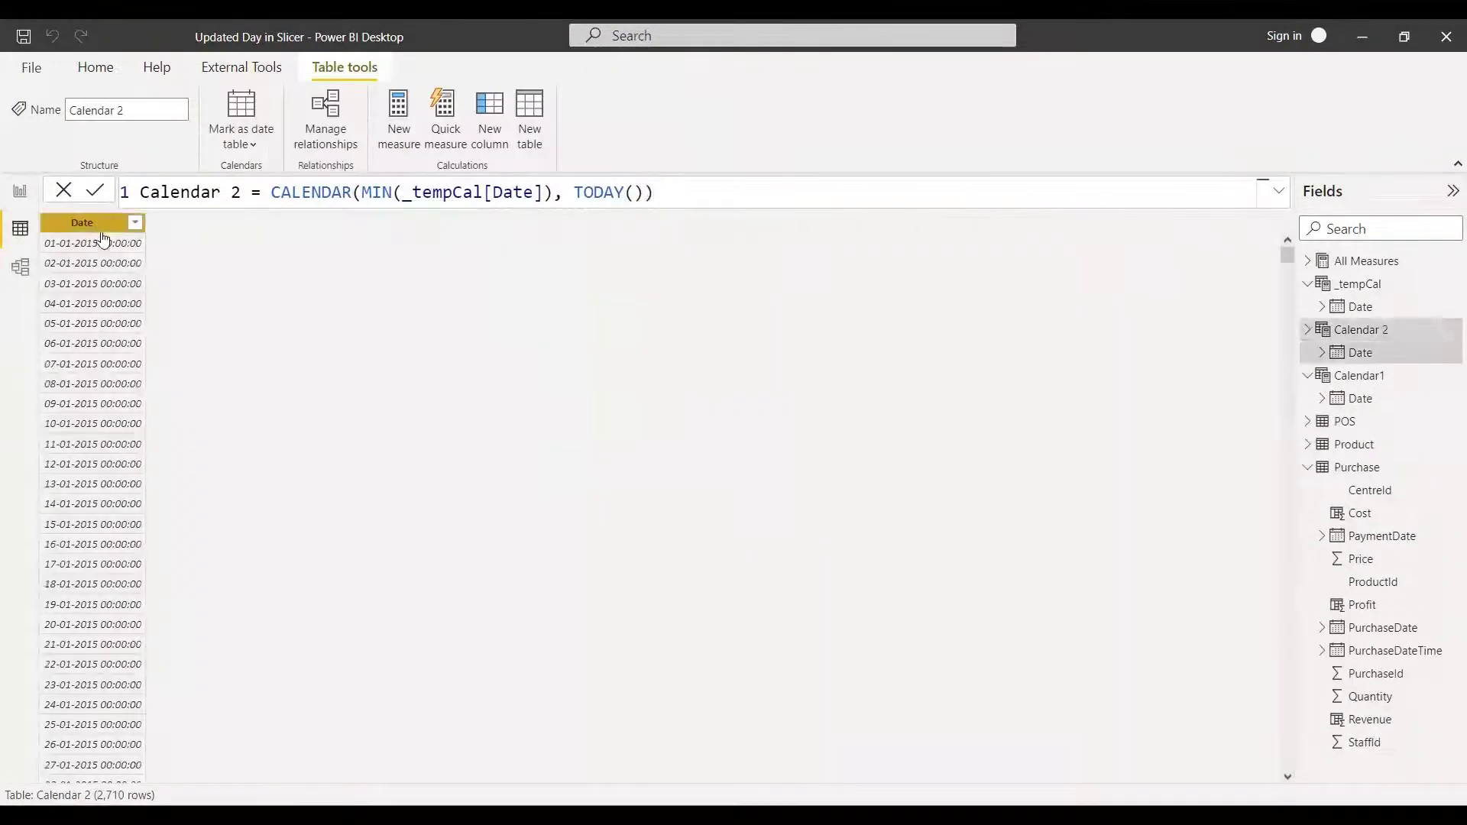
# Duplicate the Calendar1 Date slicer on the report page, replace the copy's field with Calendar 2's Date, and place it above the descending _tempCal slicer.
pyautogui.click(20, 190)
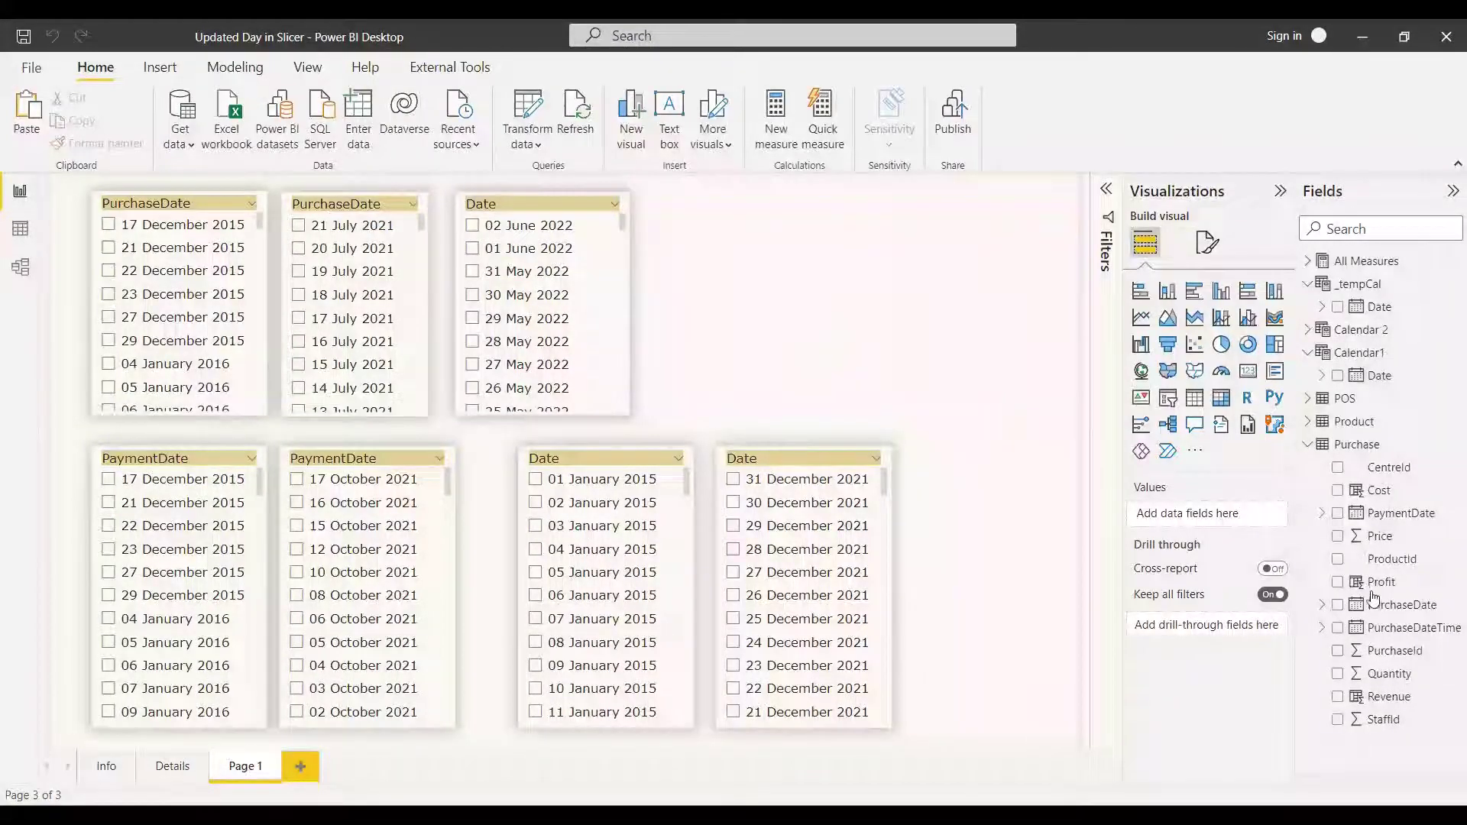
pyautogui.click(478, 214)
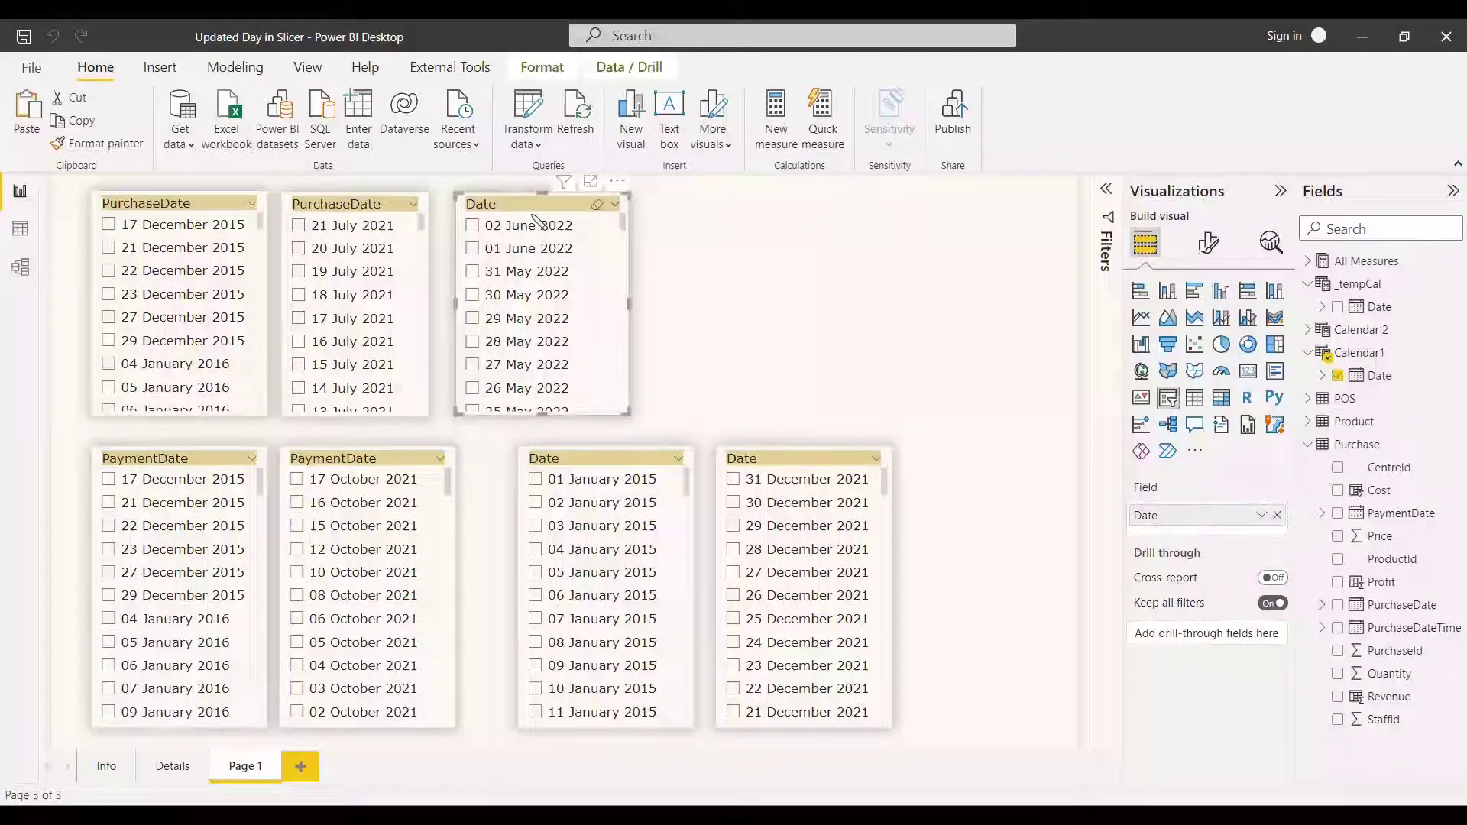
pyautogui.moveTo(539, 222); pyautogui.dragTo(546, 230)
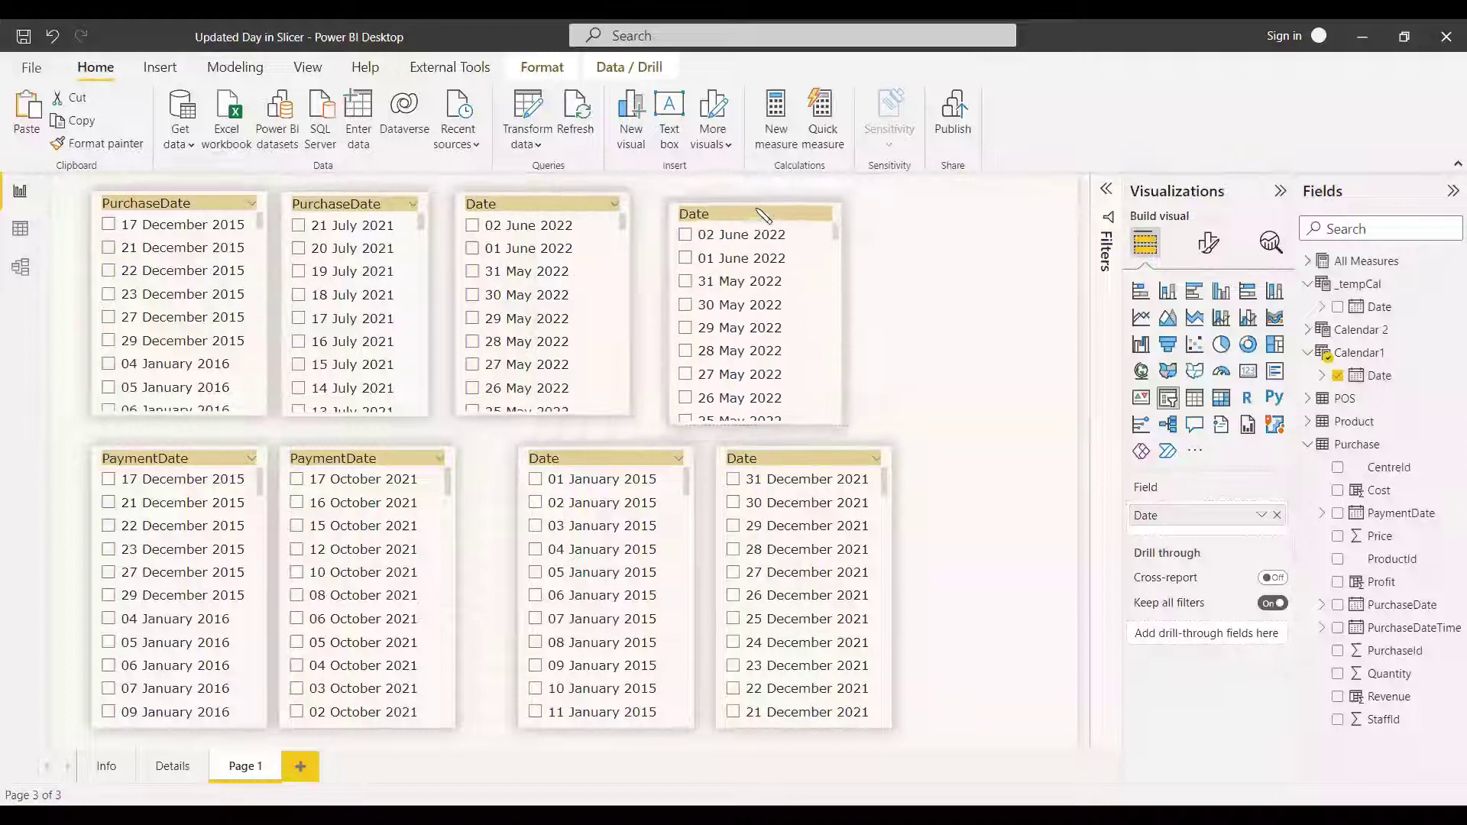
pyautogui.click(1277, 516)
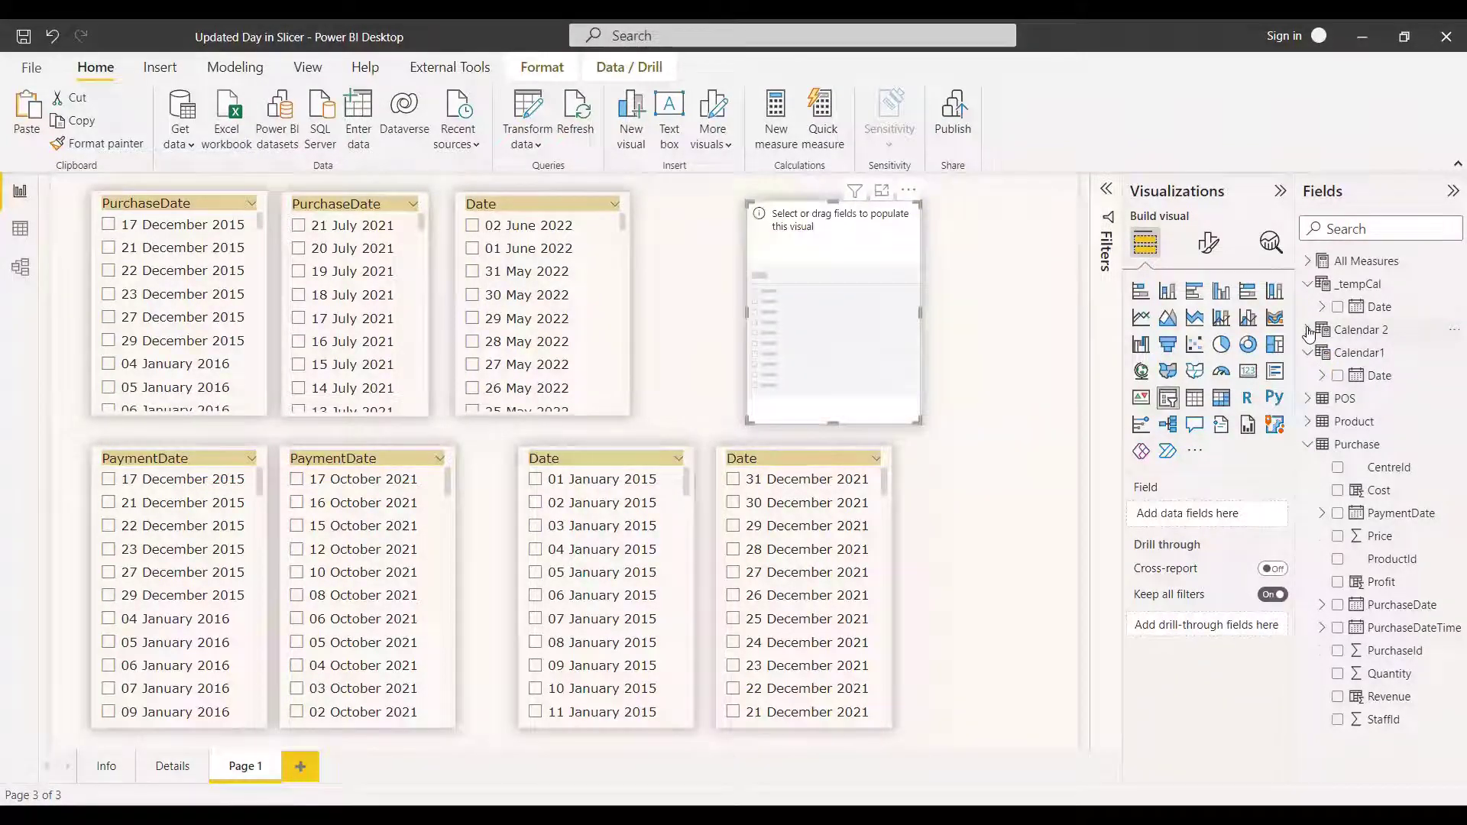
pyautogui.click(1308, 329)
pyautogui.click(1338, 353)
pyautogui.moveTo(832, 208); pyautogui.dragTo(809, 212)
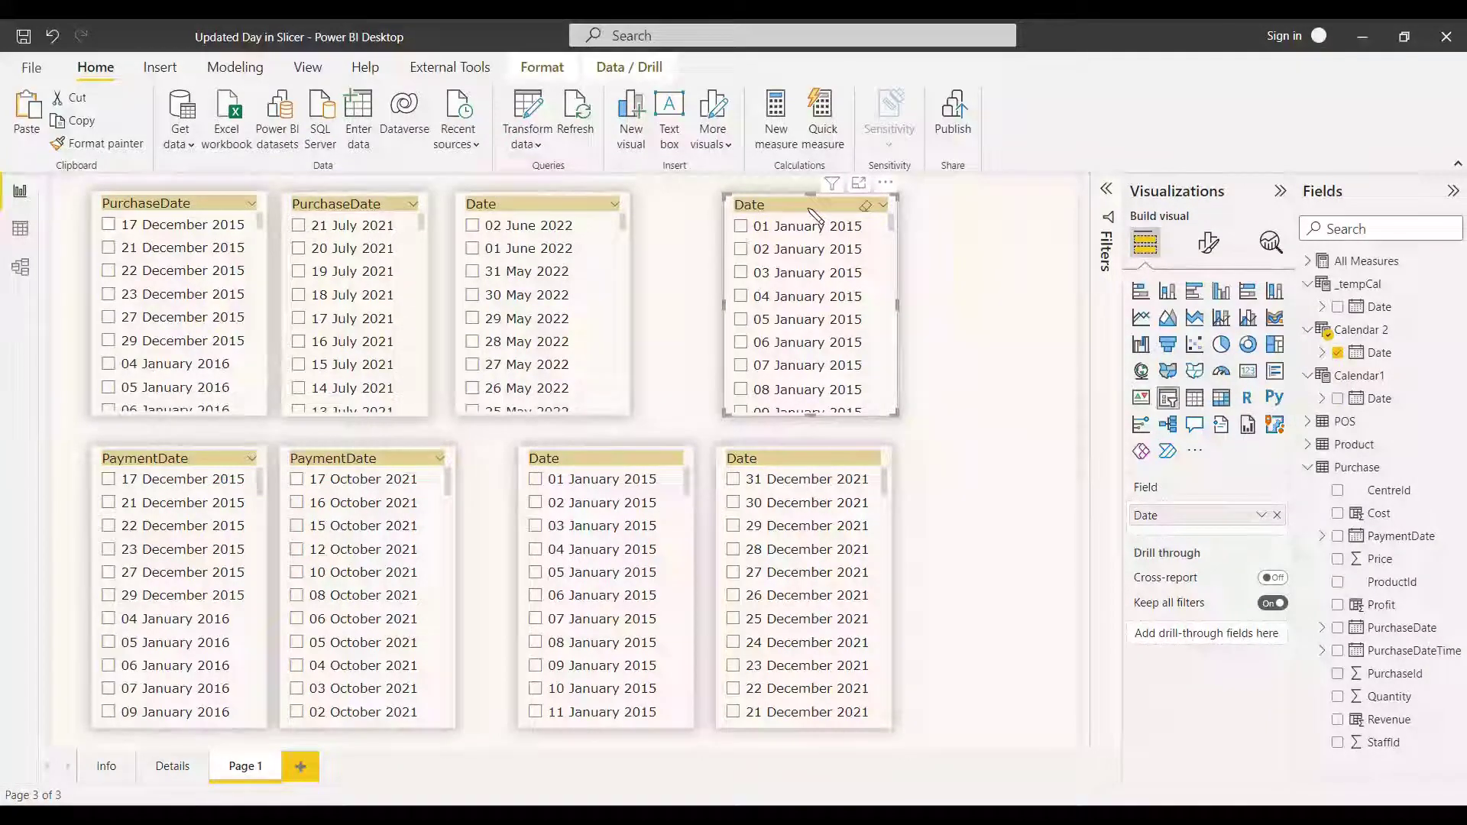
# Place a copy of the Calendar 2 Date slicer beside the original and open the copy's options.
pyautogui.hotkey('ctrl', 'c')
pyautogui.hotkey('ctrl', 'v')
pyautogui.click(1065, 182)
pyautogui.click(1005, 552)
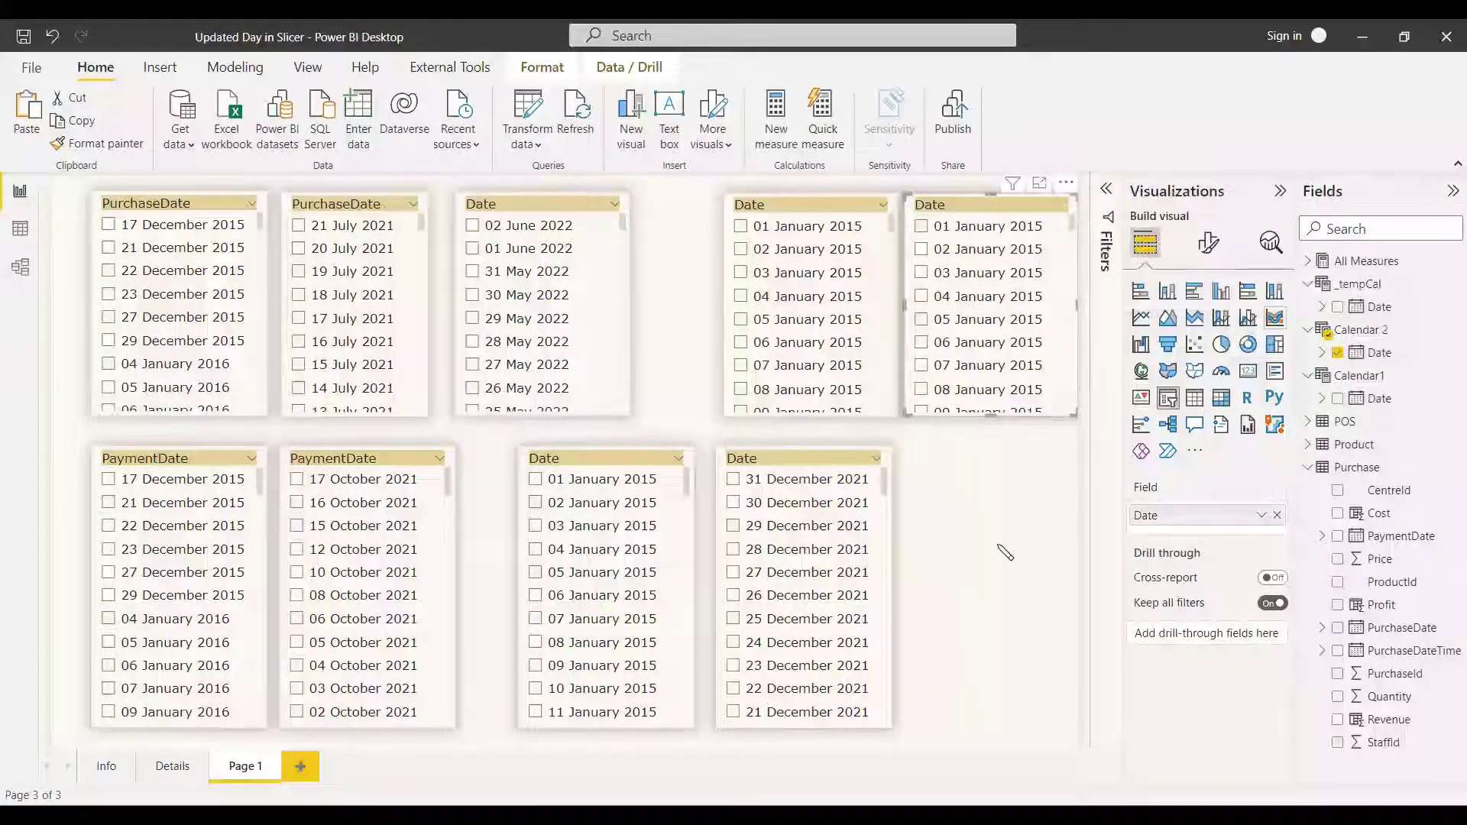